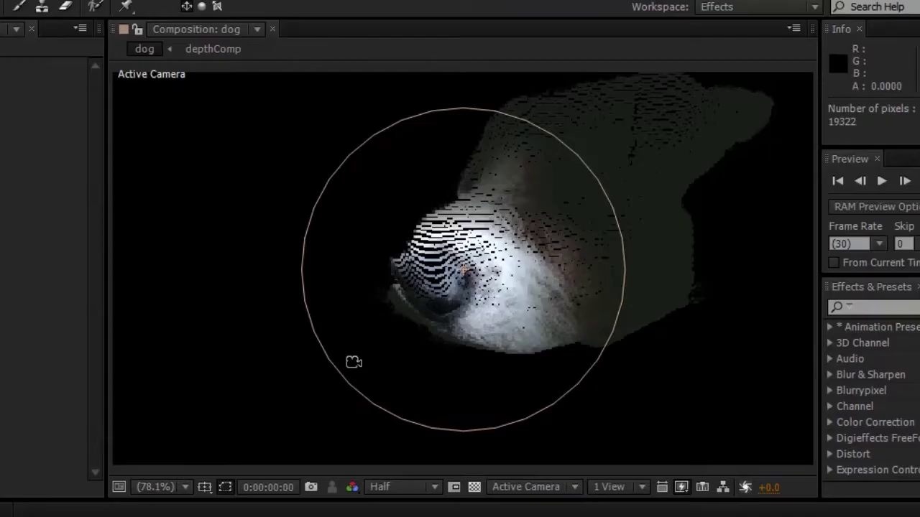
drag(353, 362, 460, 323)
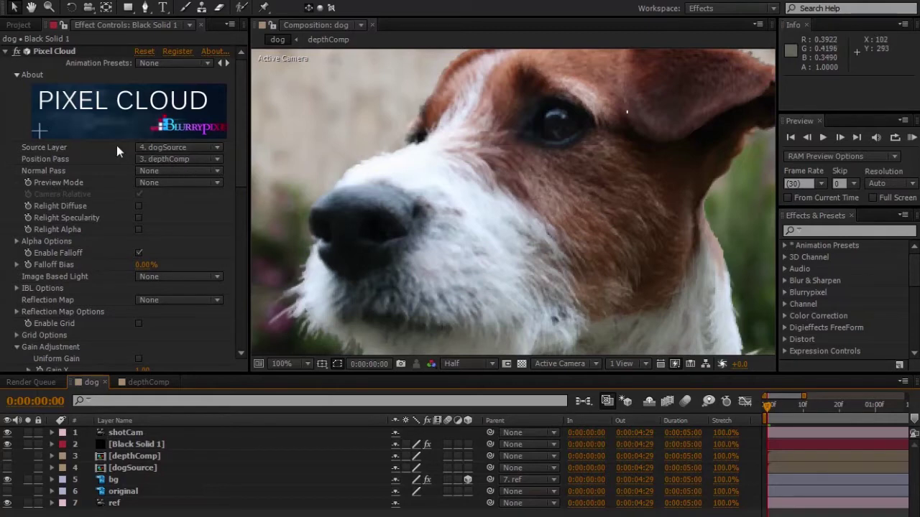
- Isolate the dogSource layer and the depthComp layer one after the other to examine the source image and the position pass
click(126, 468)
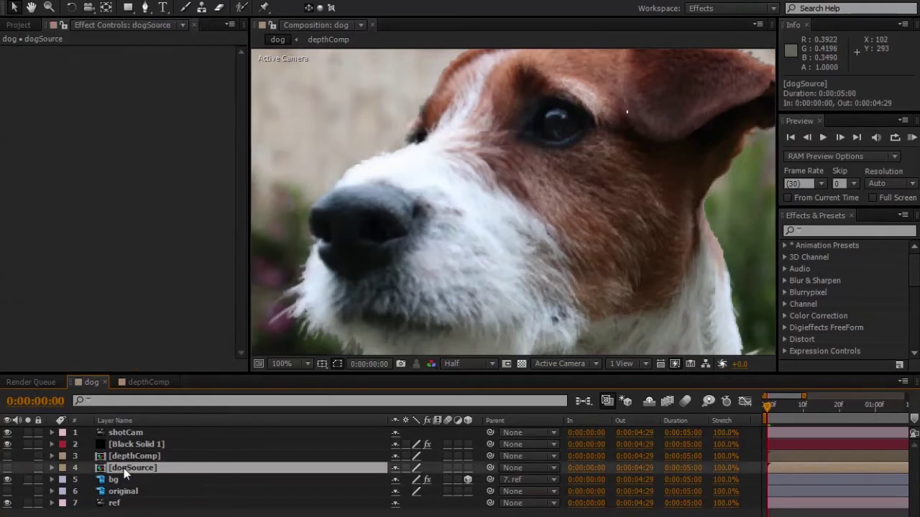
click(28, 467)
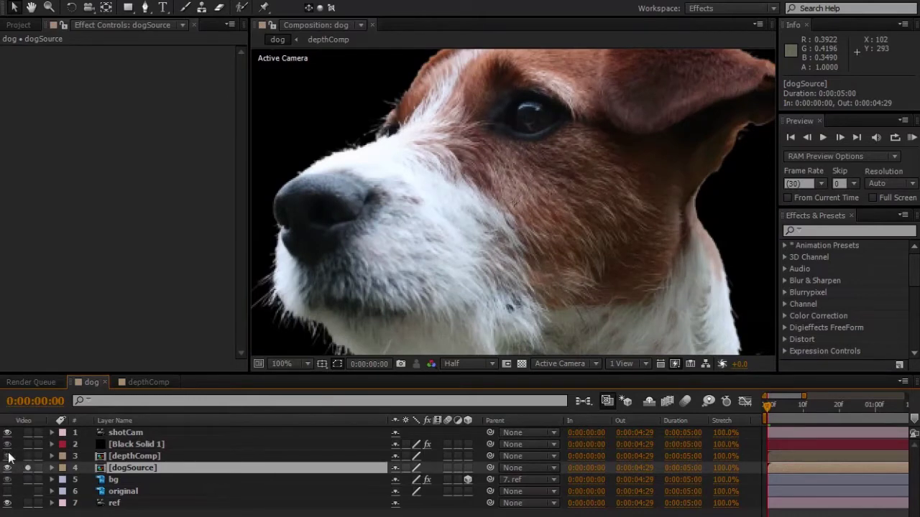
click(8, 456)
click(27, 457)
click(156, 457)
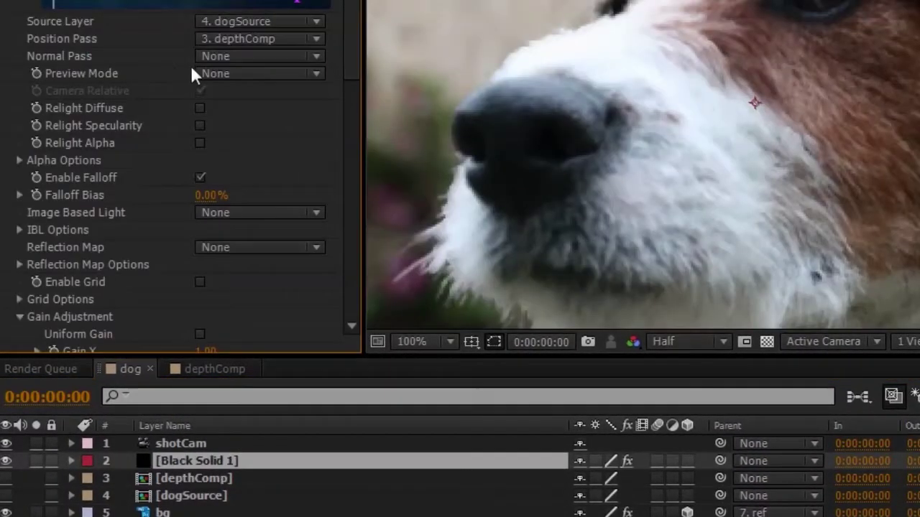
- Set Pixel Cloud's Preview Mode on Black Solid 1 to Half and check it against the composition's preview resolution
click(237, 74)
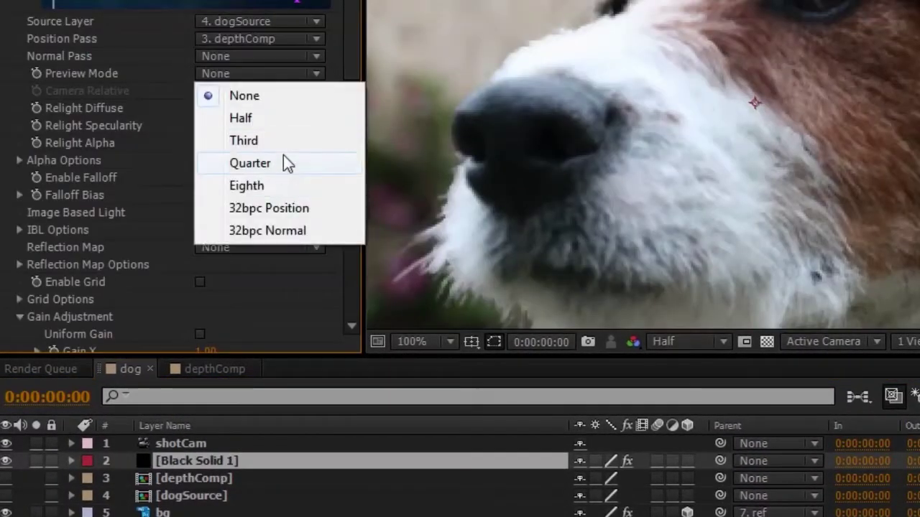
click(286, 119)
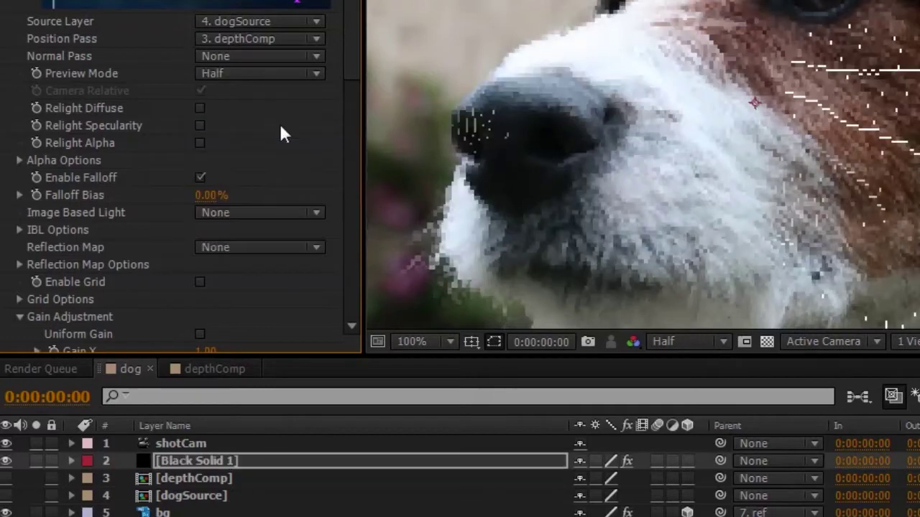
click(681, 338)
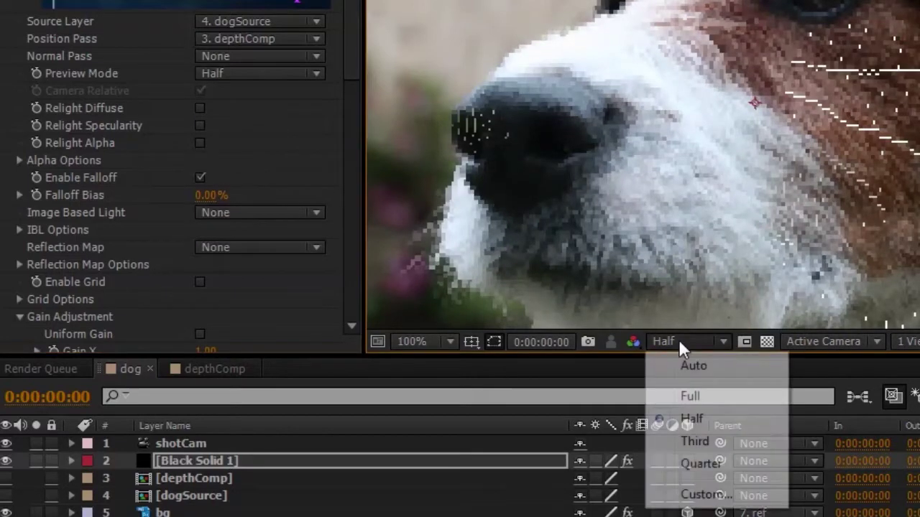
click(480, 307)
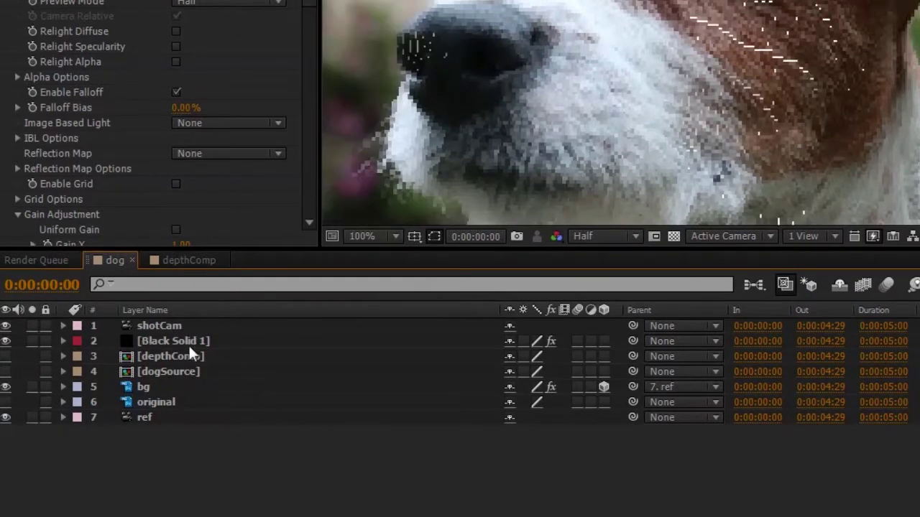
- Duplicate the shotCam camera layer and rename the copy scratchCam
click(154, 326)
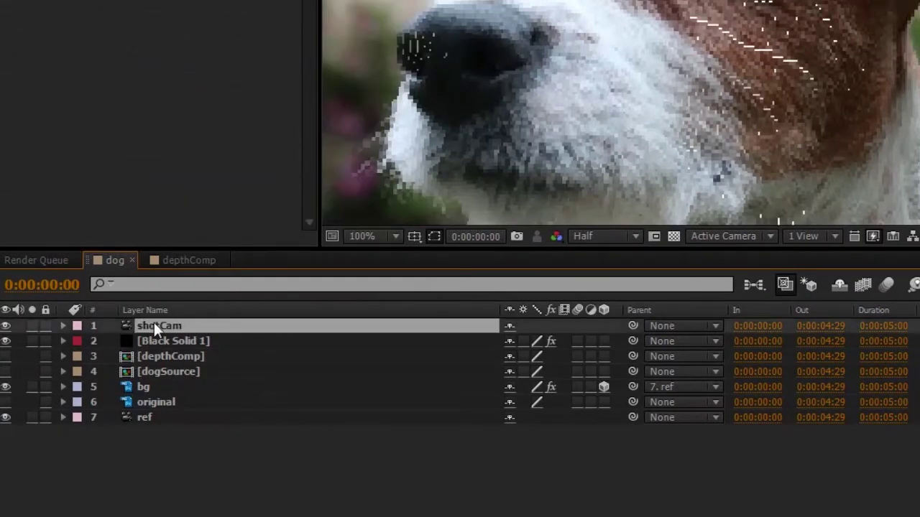
click(173, 416)
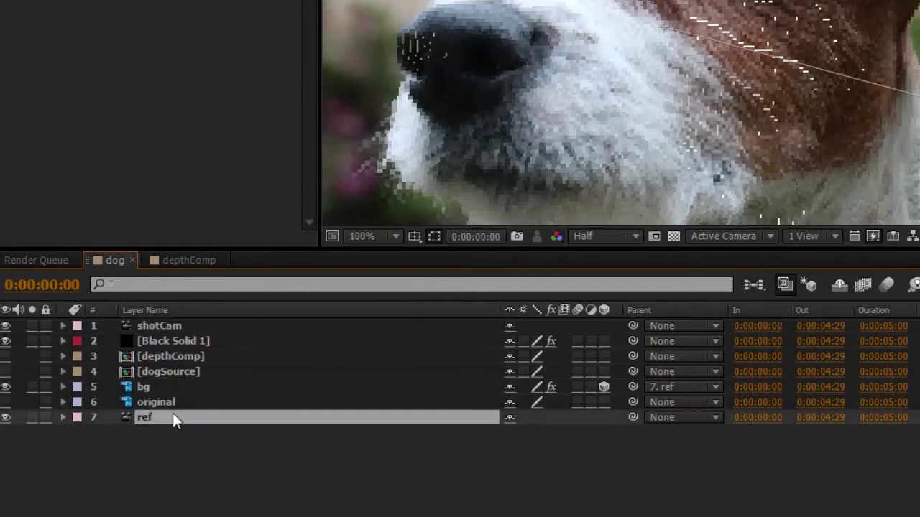
click(187, 327)
key(ctrl+d)
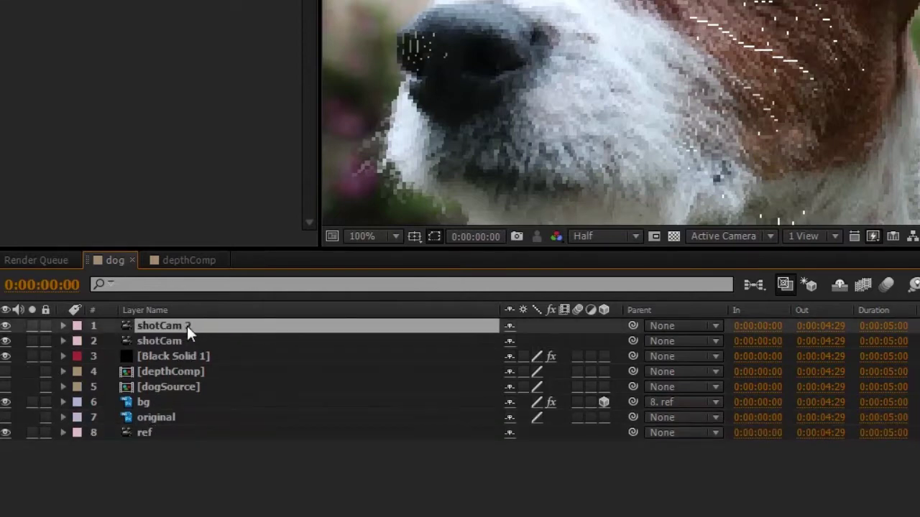
key(Return)
text(scratc)
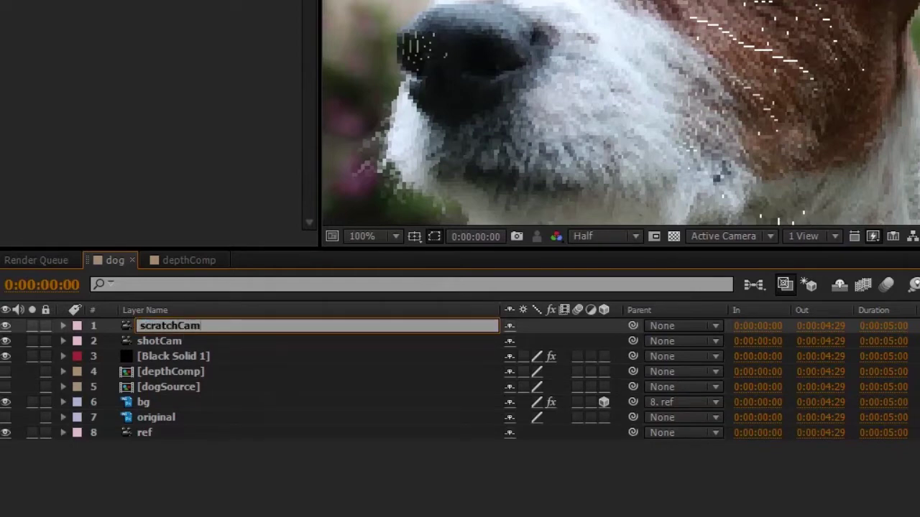
key(Return)
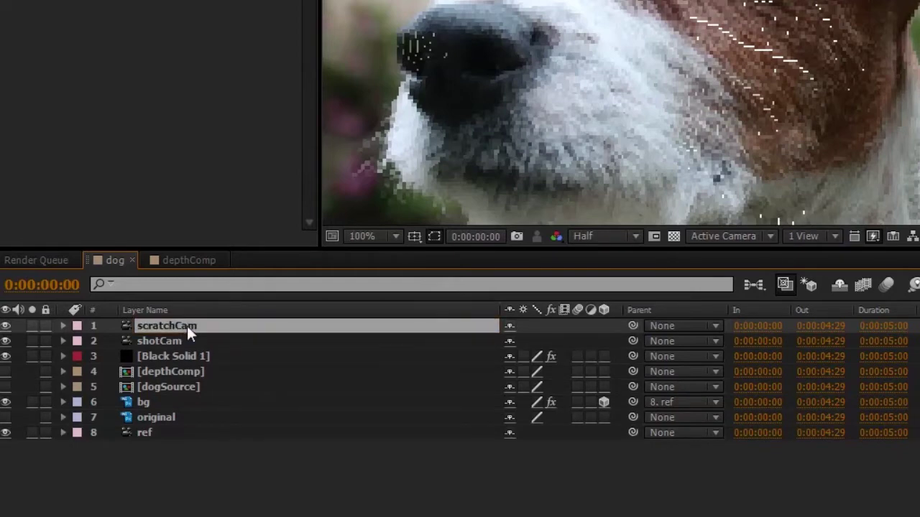
- Reveal scratchCam's Point of Interest and Position properties and remove their keyframes
key(a)
key(a)
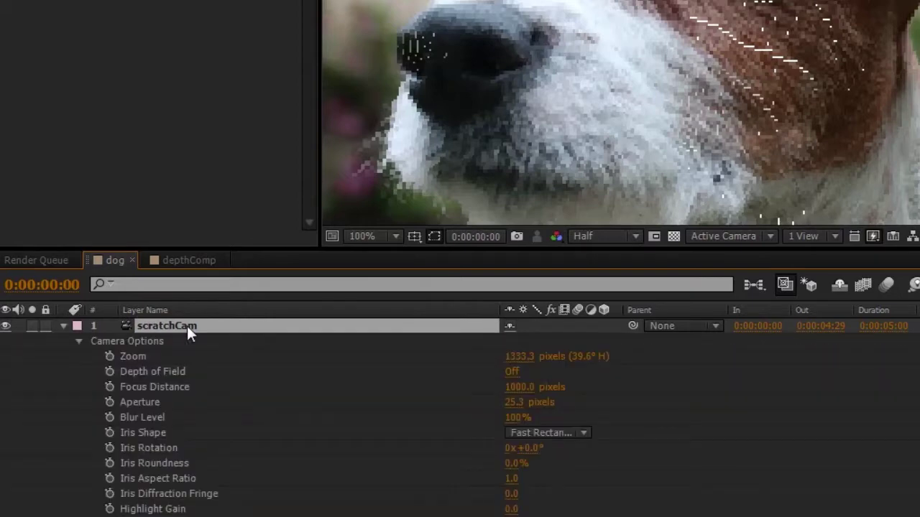
key(a)
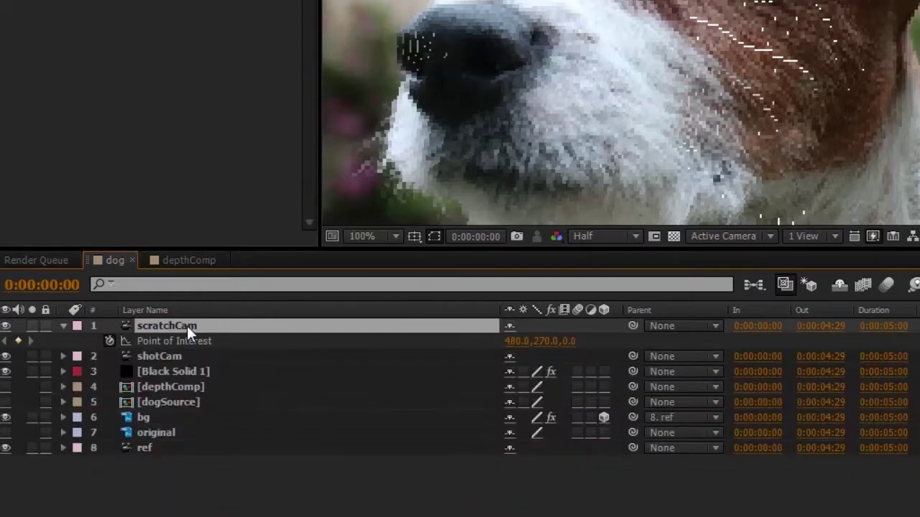
key(shift+p)
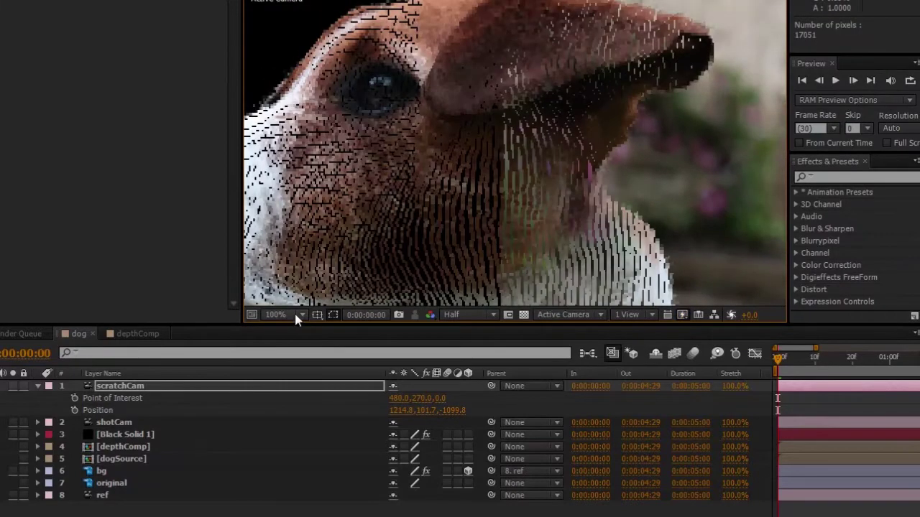
- Move scratchCam around the dog's point cloud to a position of about -502, -12, -1521, and switch the camera off
click(298, 316)
click(307, 335)
drag(437, 208, 183, 381)
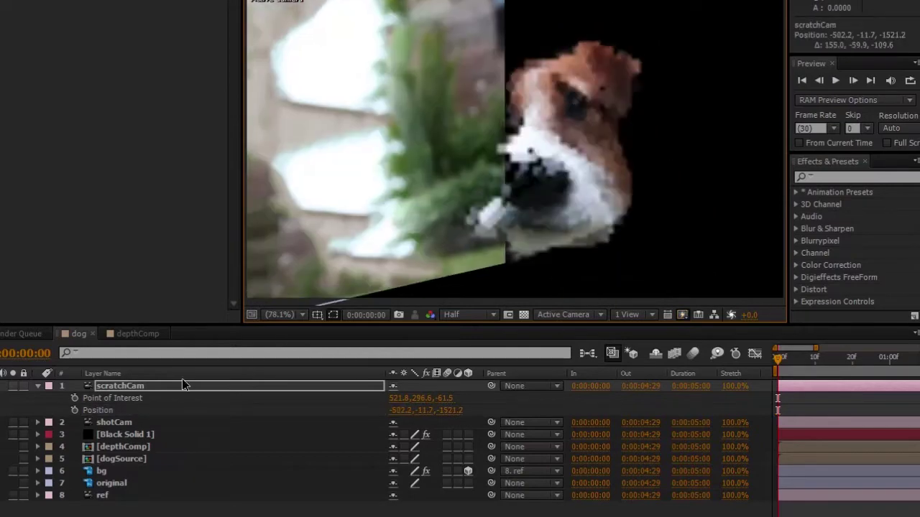
click(1, 393)
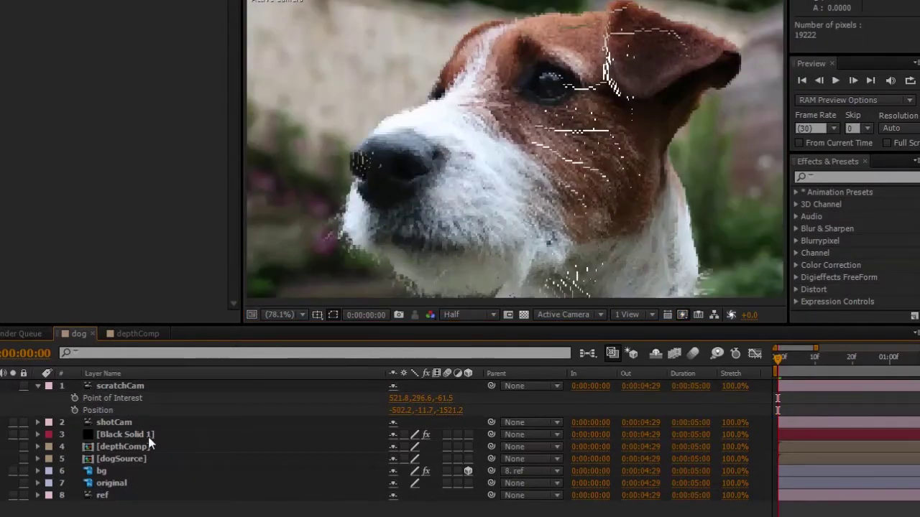
- Hide the bg layer so only the dog's point cloud is rendered, and clear the layer selection
click(150, 427)
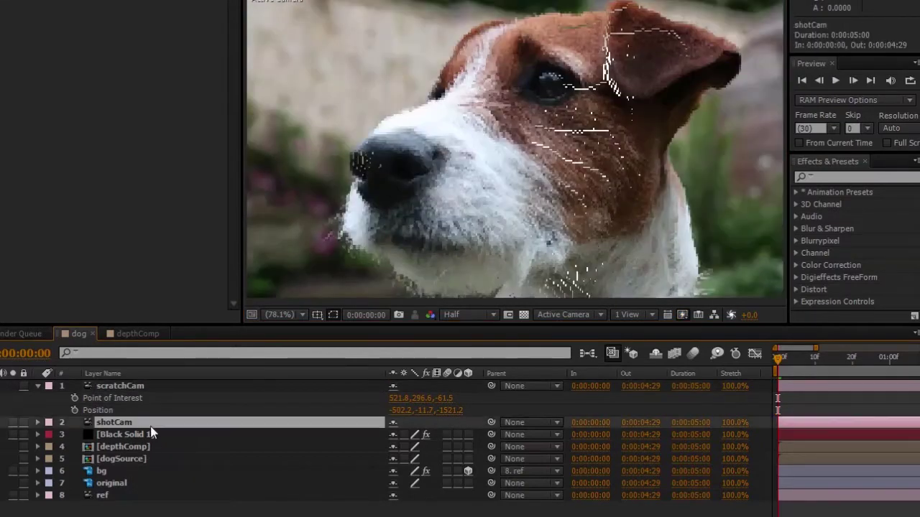
click(244, 394)
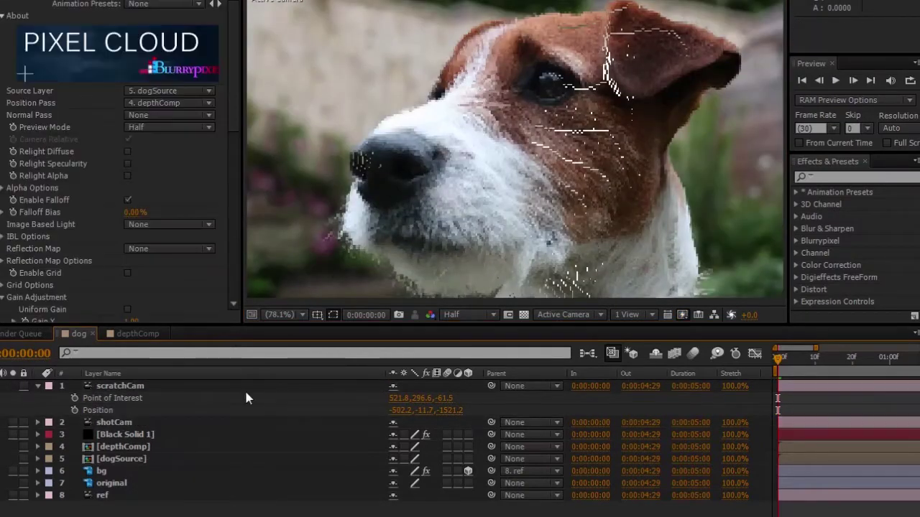
click(135, 471)
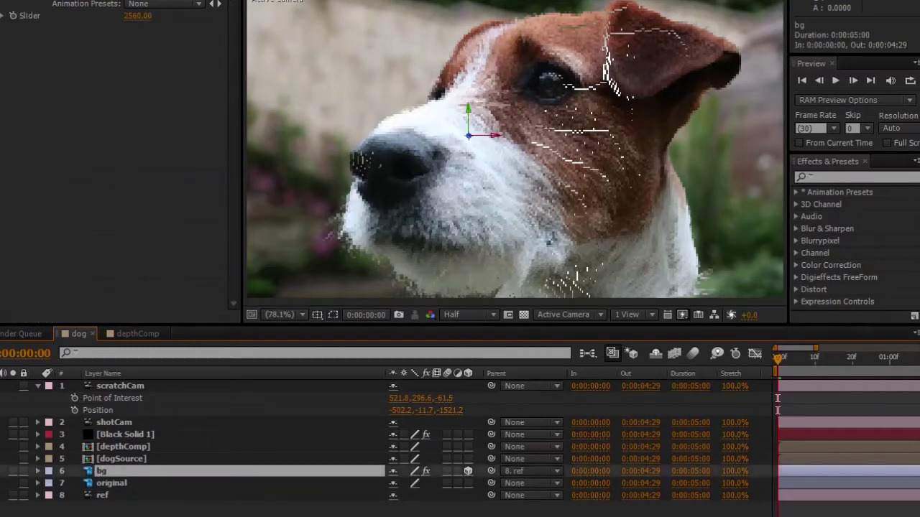
key(ctrl+alt+shift+v)
key(F2)
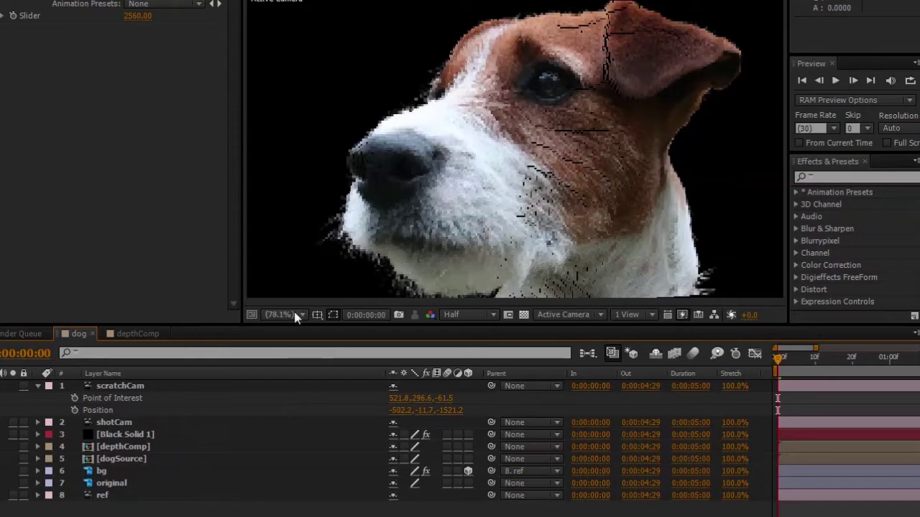
- Open the Pixel Cloud settings dialog for Black Solid 1 and examine the diffuse, specular and alpha light prefixes
click(159, 434)
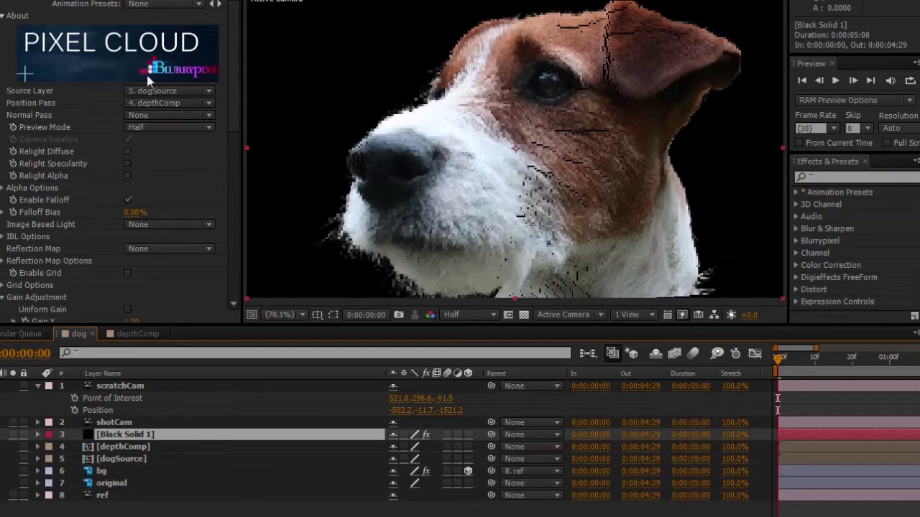
click(174, 1)
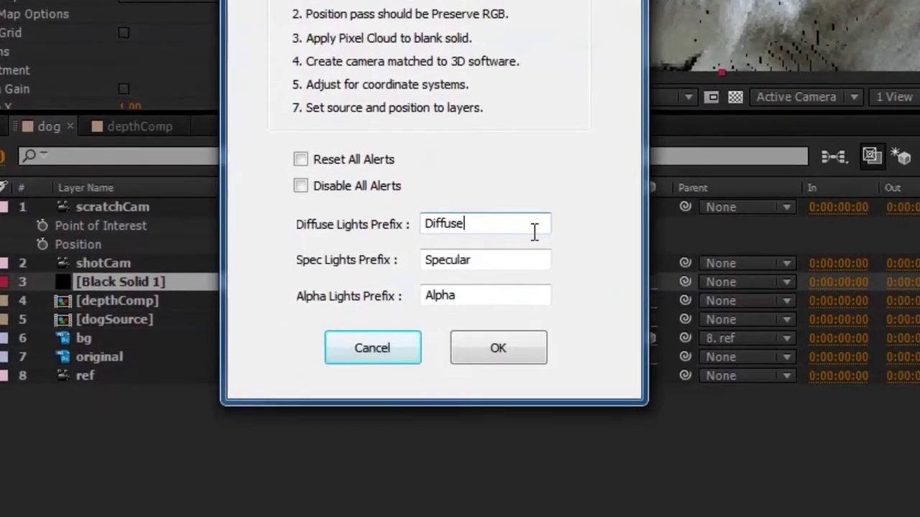
click(530, 302)
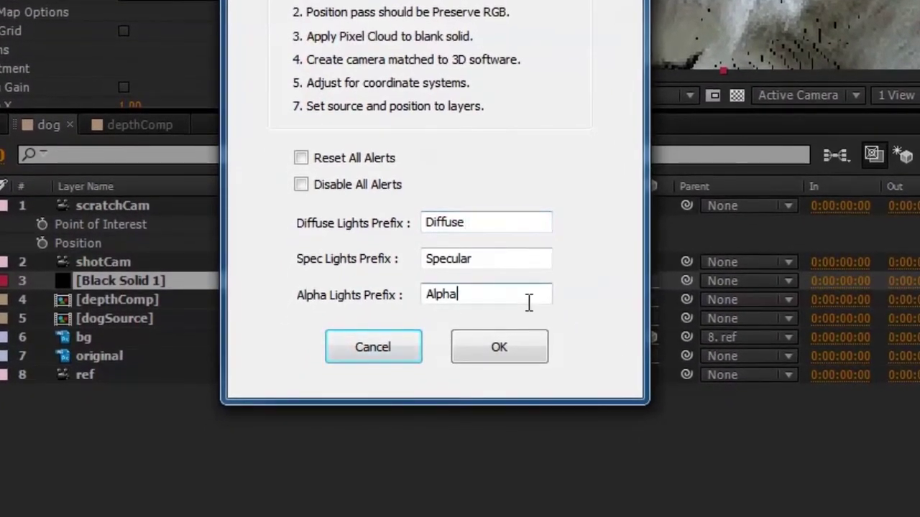
click(505, 224)
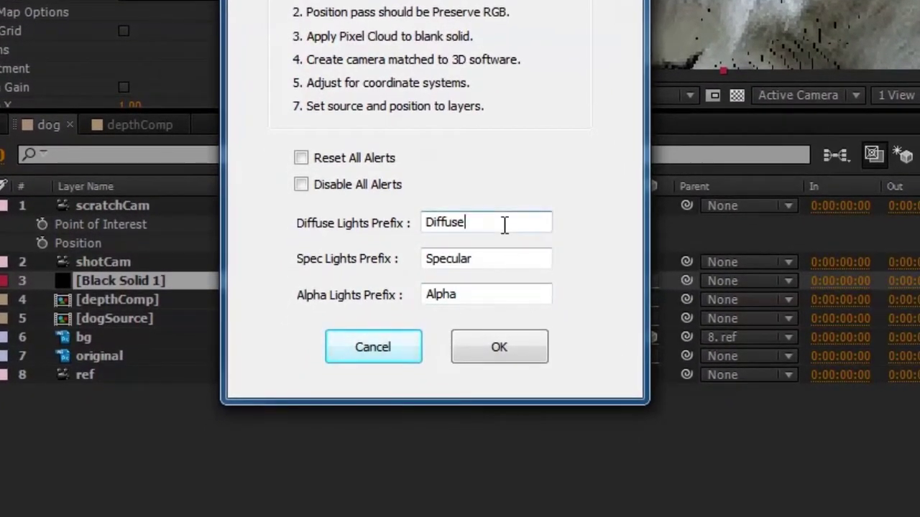
click(513, 294)
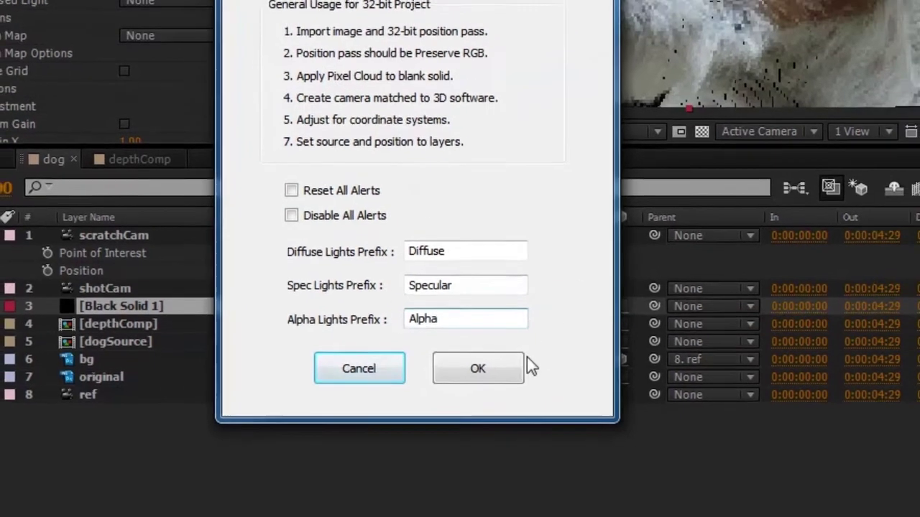
click(519, 366)
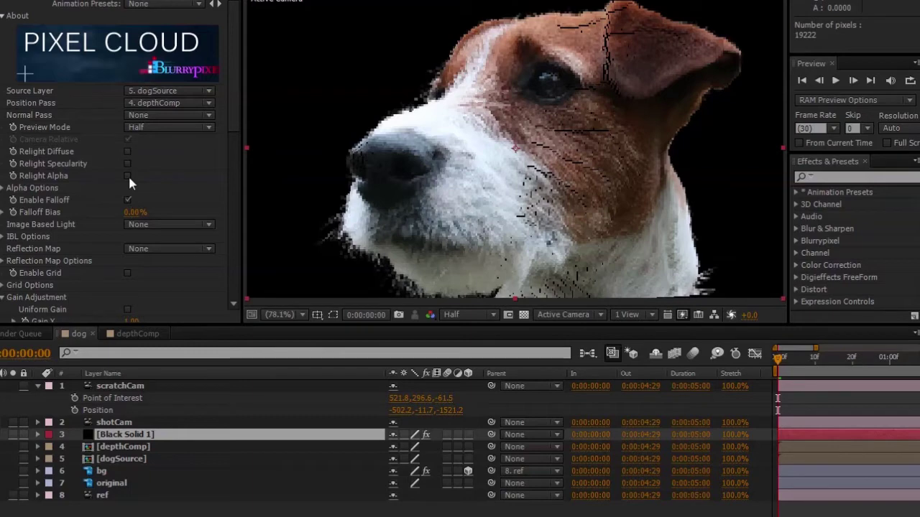
click(140, 140)
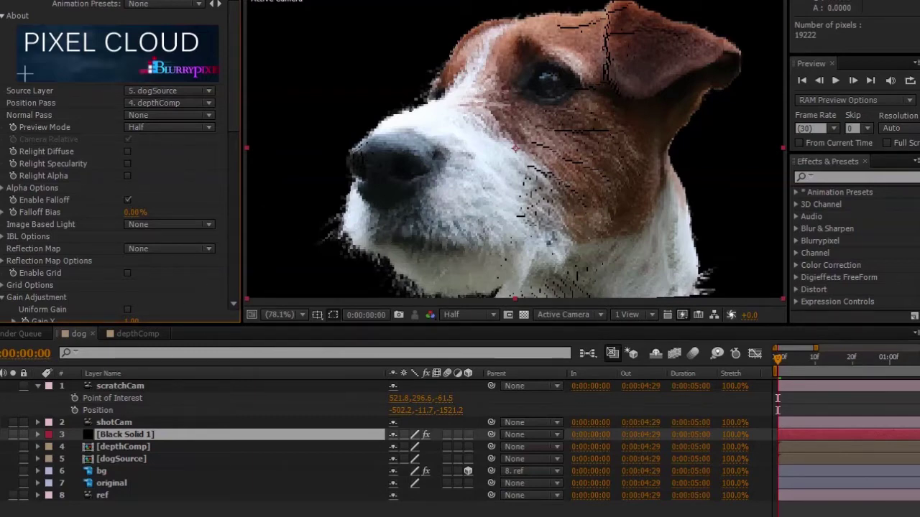
- Start a new light layer in the dog composition, name it AlphaLight and choose Spot as its light type
right_click(251, 402)
mouse_move(306, 414)
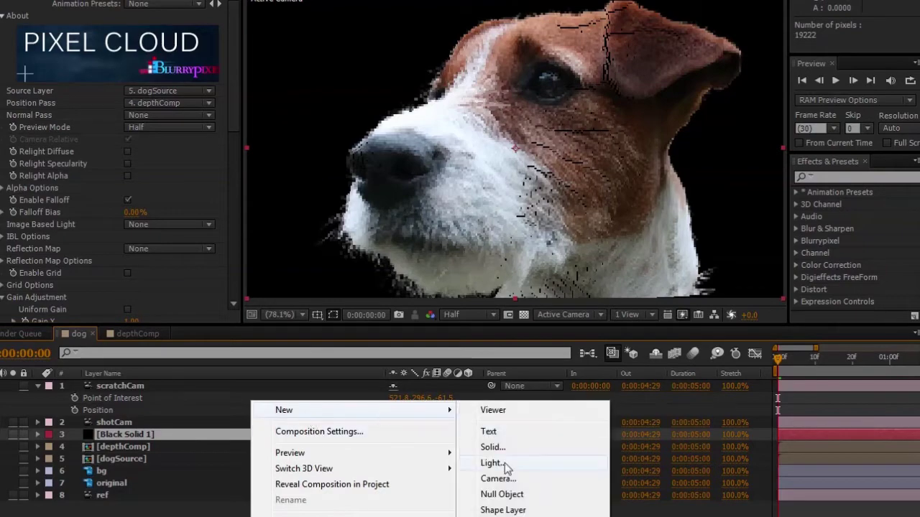
click(504, 463)
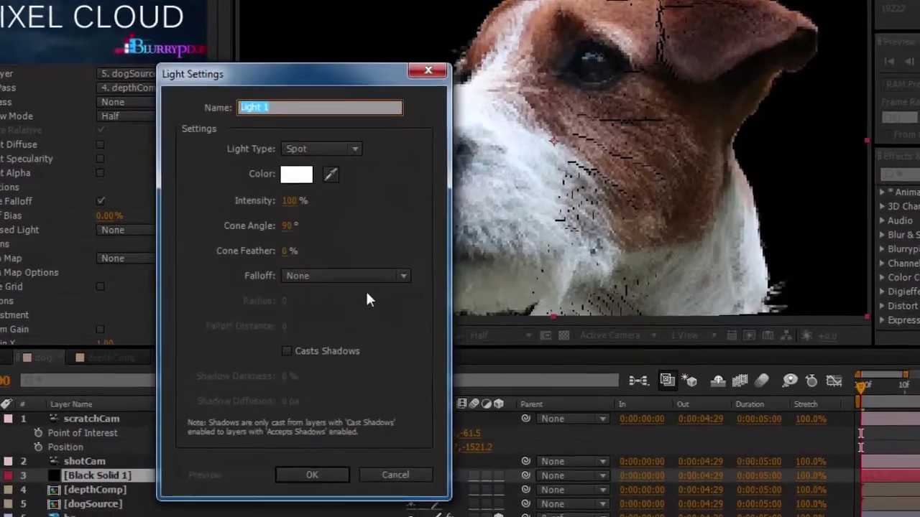
text(AlphaLight)
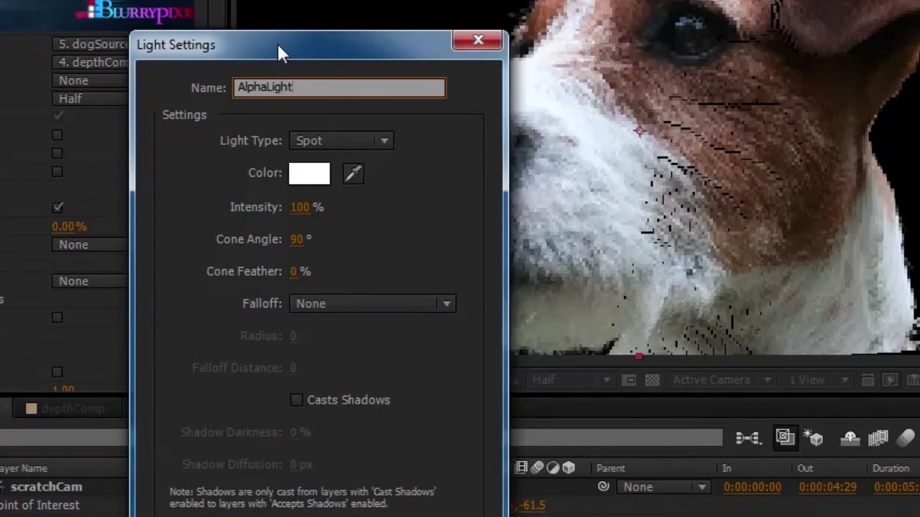
click(341, 142)
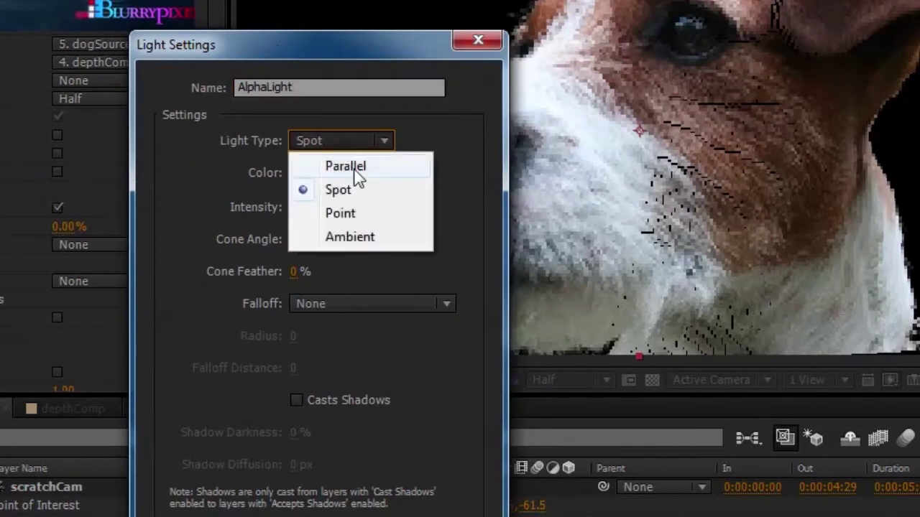
click(352, 191)
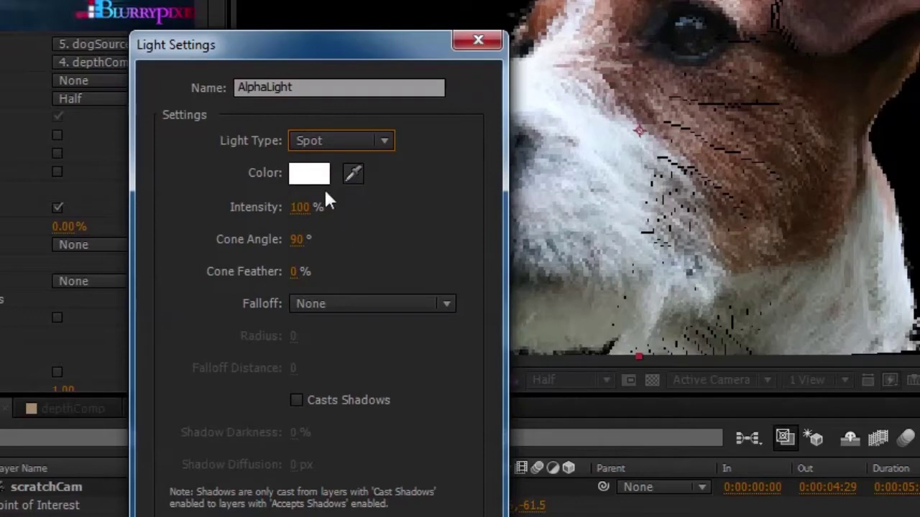
- Create AlphaLight with 100% intensity, a 90° cone angle, 0% cone feather and falloff set to None
click(302, 209)
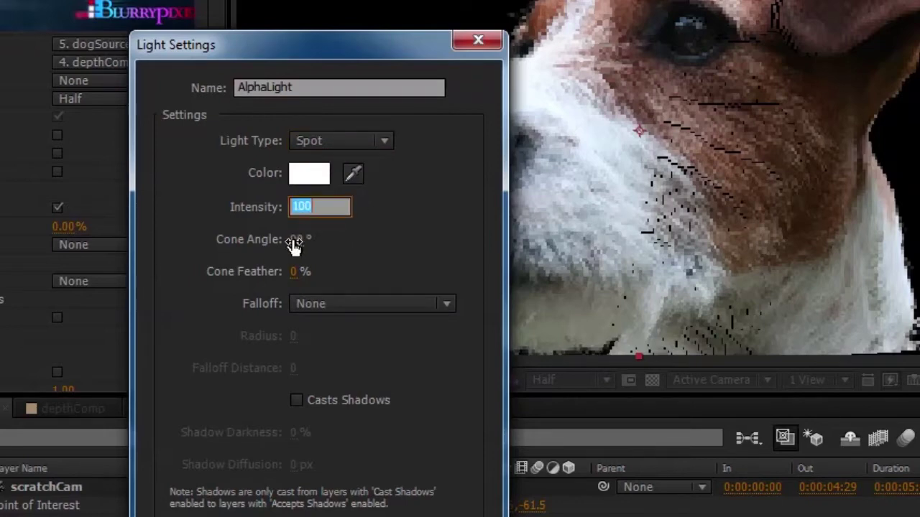
click(296, 240)
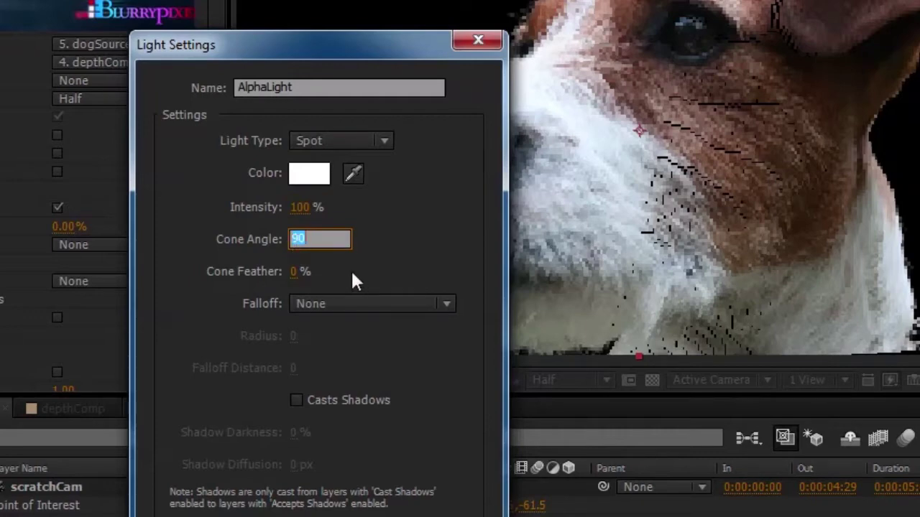
click(296, 272)
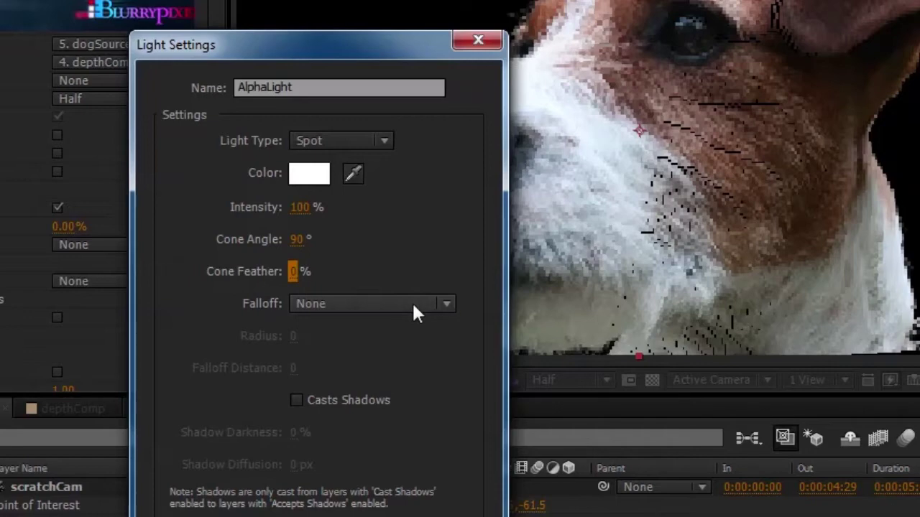
click(415, 311)
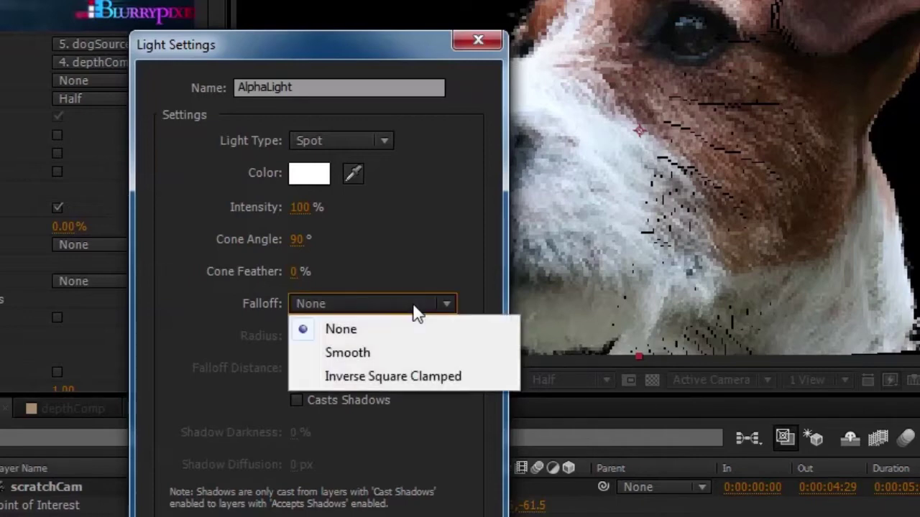
click(413, 329)
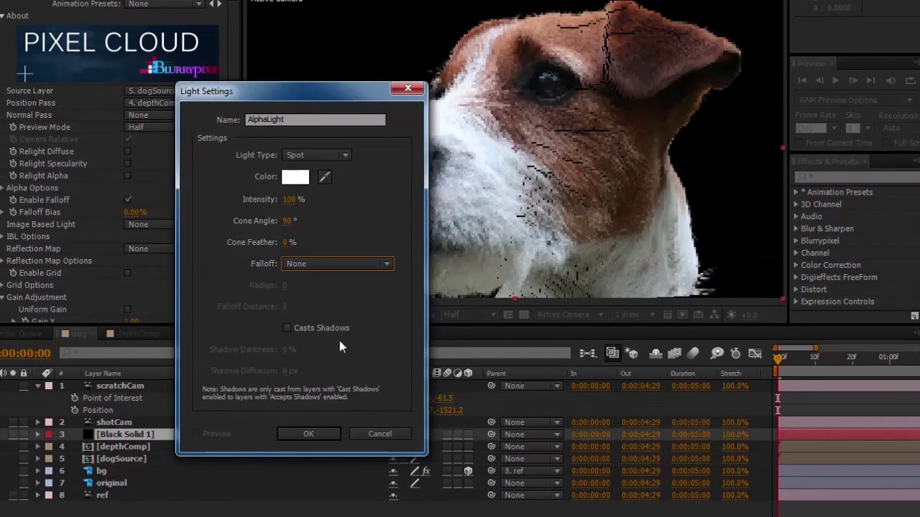
click(320, 434)
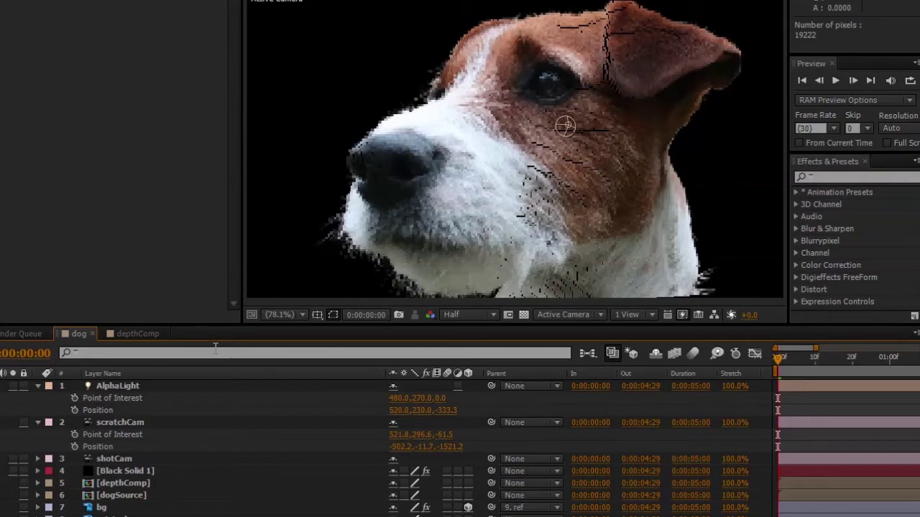
- Add a new camera layer named lightCam to the dog composition
click(162, 389)
right_click(175, 409)
mouse_move(244, 424)
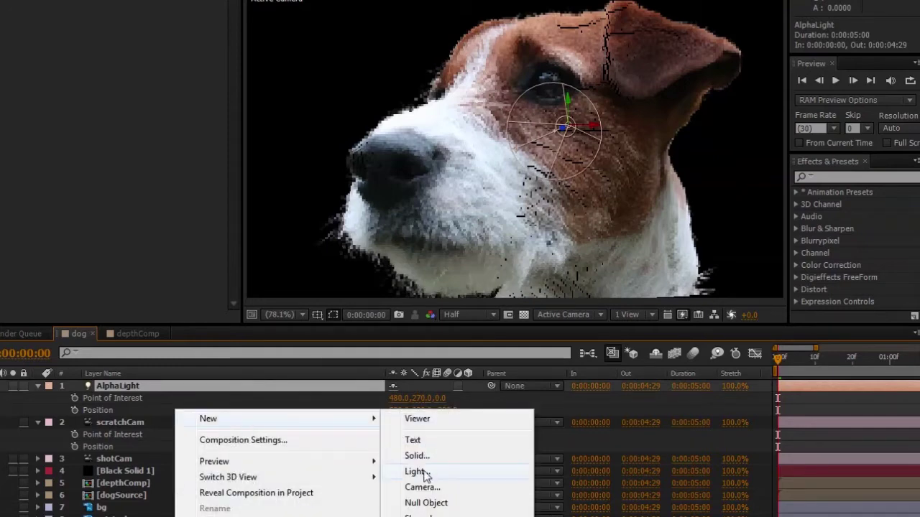
click(425, 488)
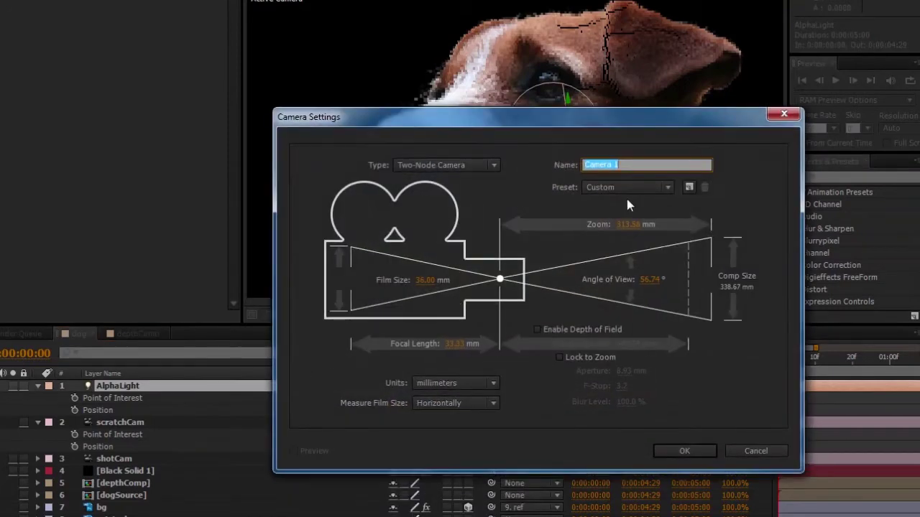
text(lightCam)
key(Return)
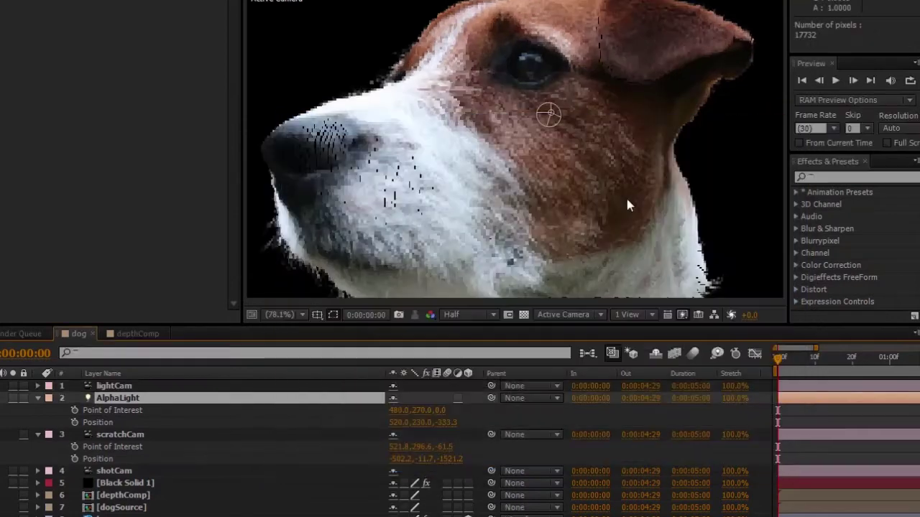
- Reveal lightCam's Position, Point of Interest and rotation properties
click(118, 400)
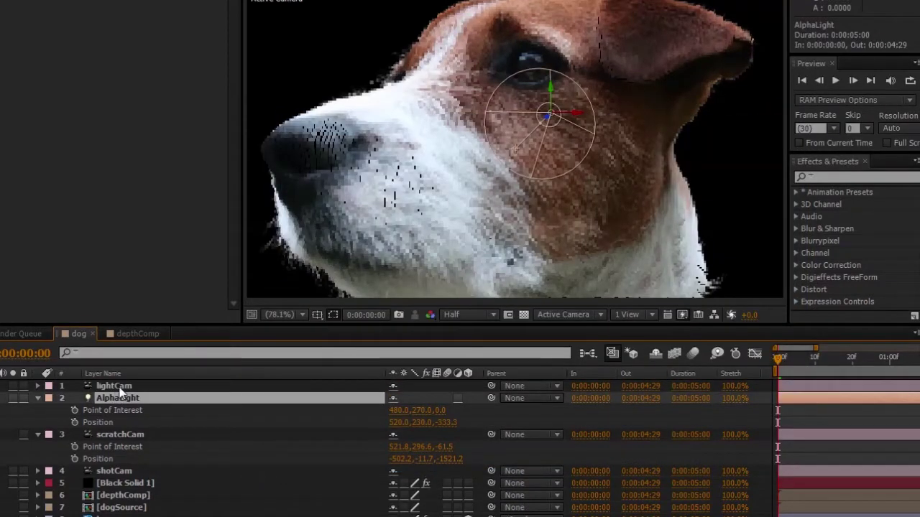
click(119, 388)
key(p)
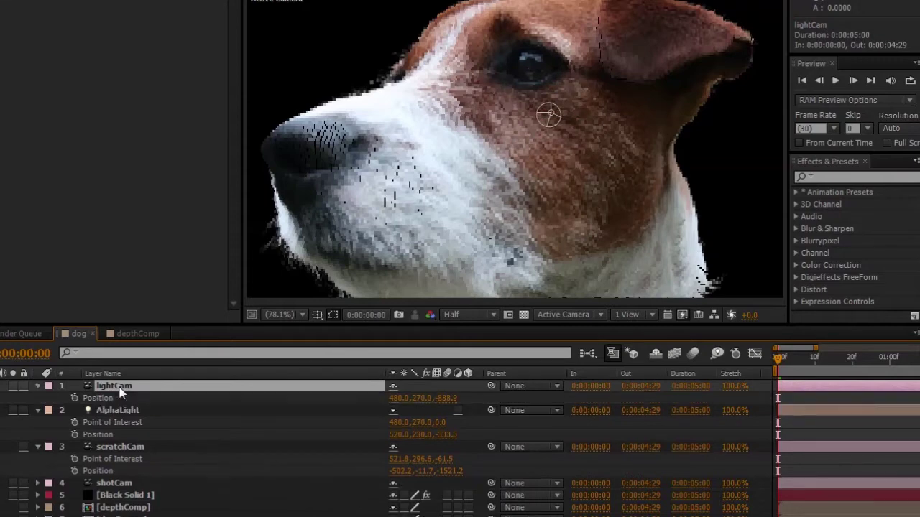
key(shift+a)
key(shift+r)
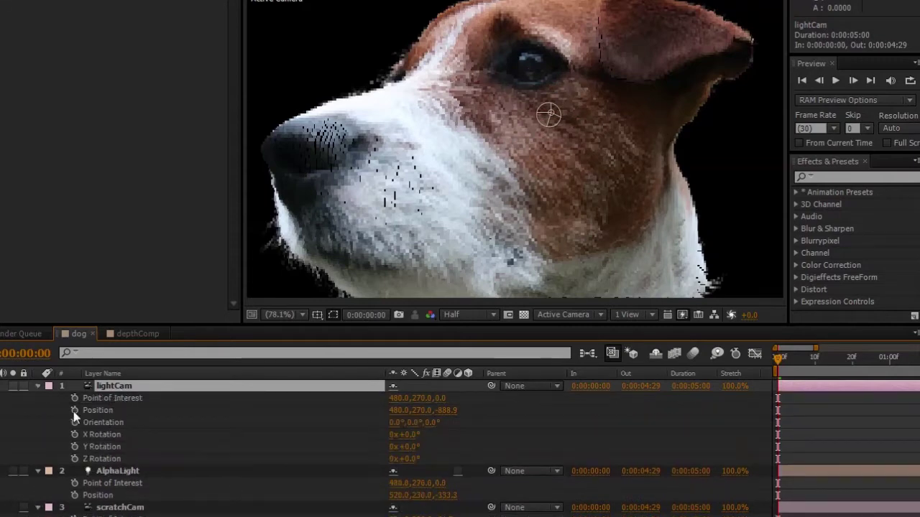
- Copy lightCam's Point of Interest, Position, Orientation and rotation properties onto AlphaLight so both share the same placement
drag(50, 397, 140, 446)
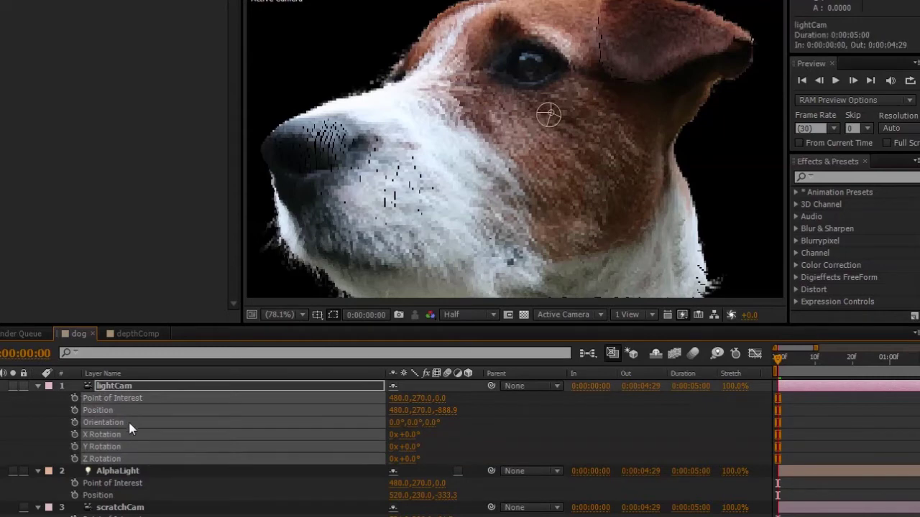
drag(36, 394, 153, 462)
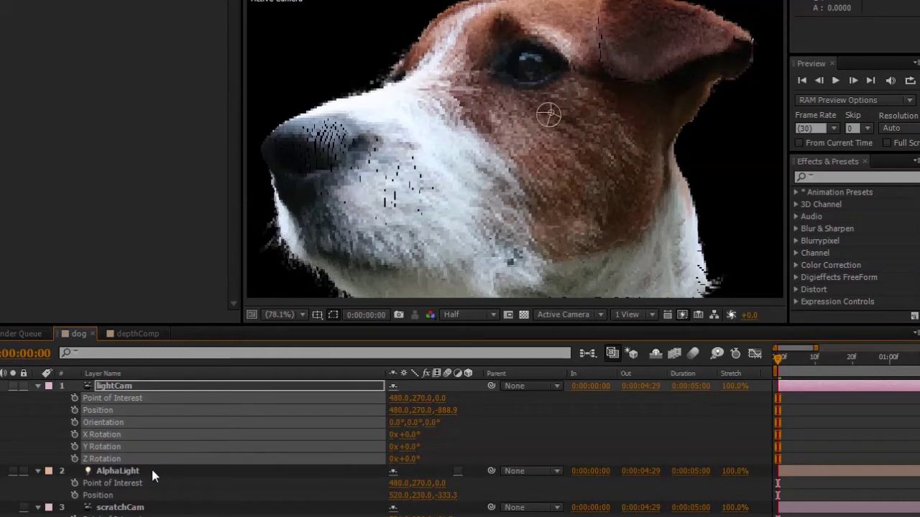
click(151, 469)
key(ctrl+v)
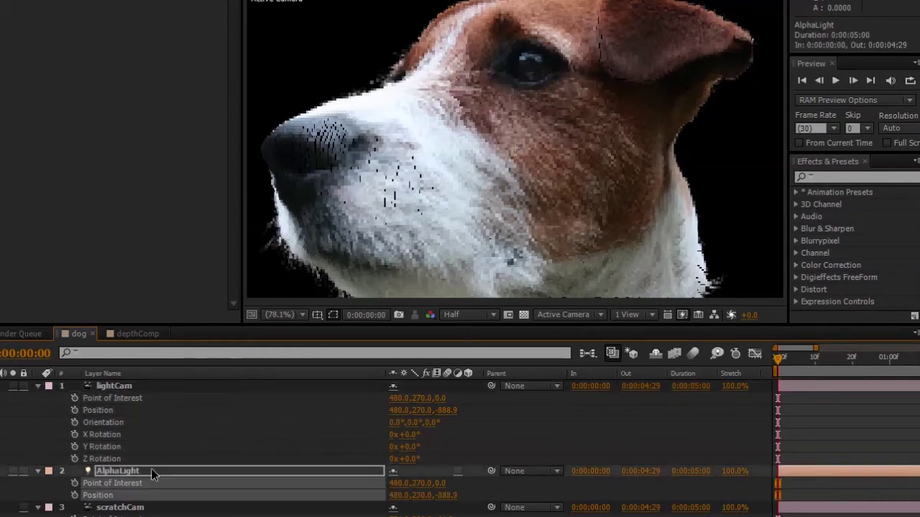
click(38, 471)
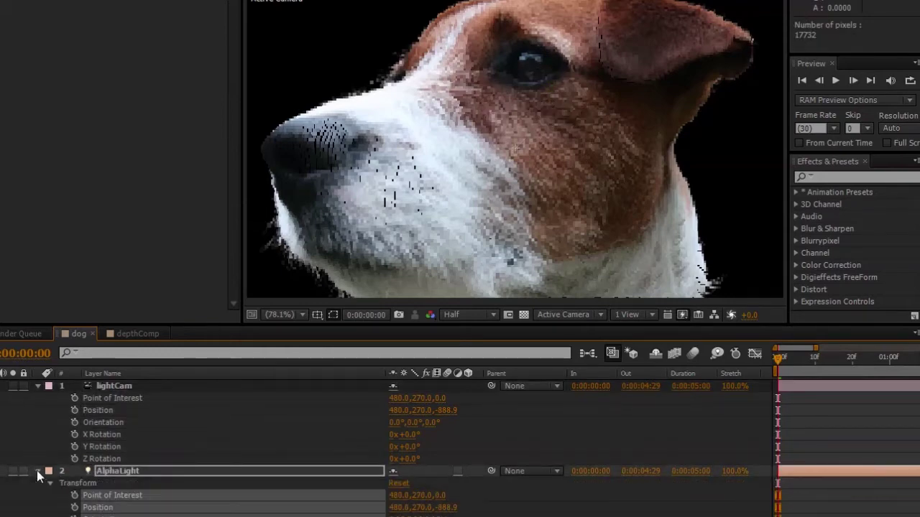
- Parent AlphaLight to lightCam, collapse the properties of all layers and clear the selection
drag(490, 470, 227, 383)
key(s)
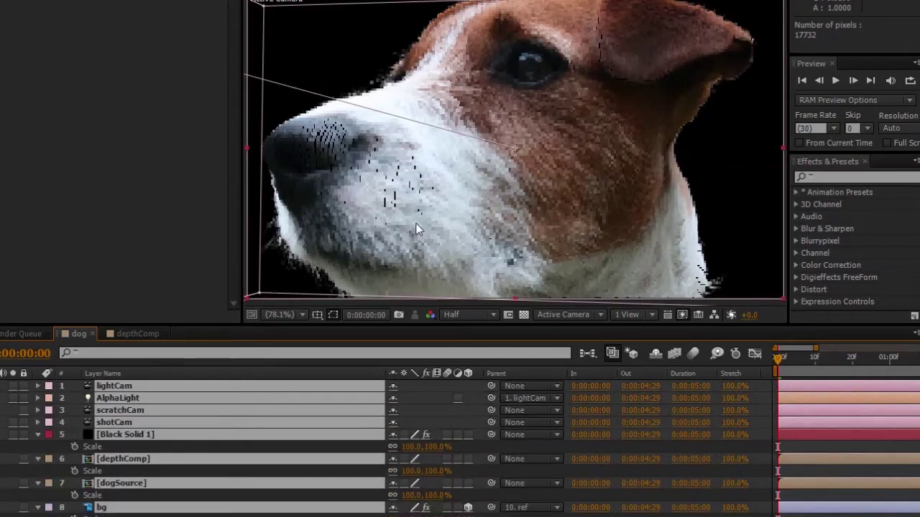
key(s)
key(F2)
click(256, 387)
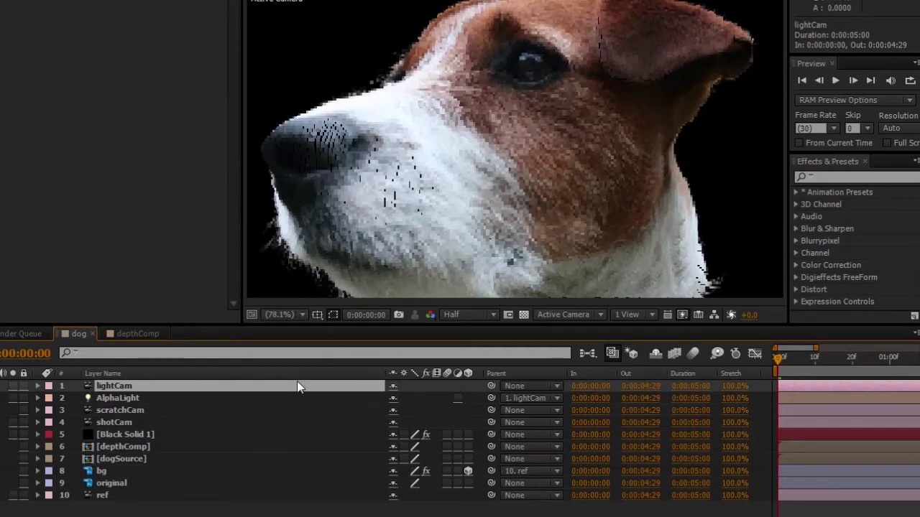
key(a)
key(a)
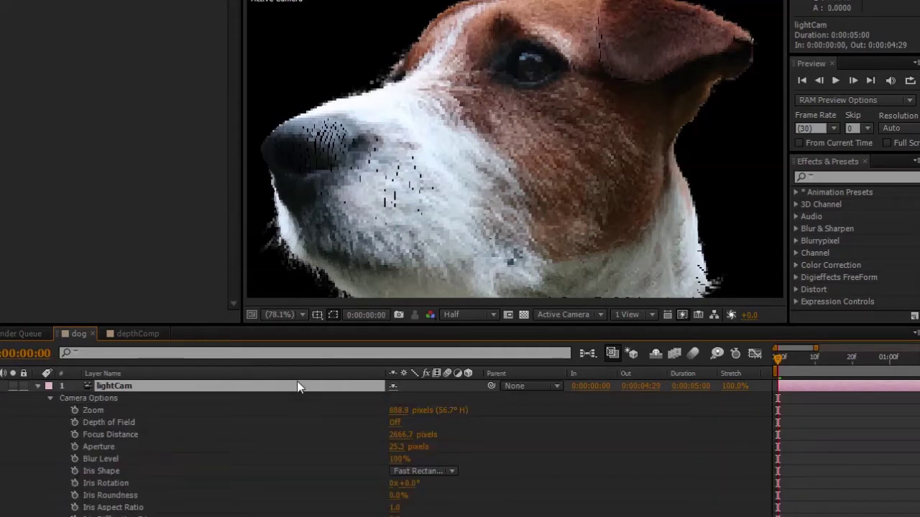
key(a)
key(a)
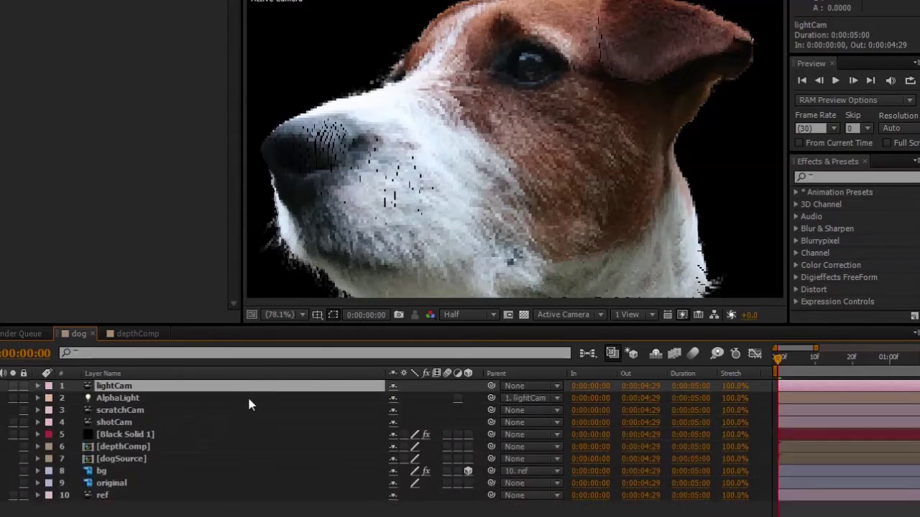
- Reveal AlphaLight's light options, then pull lightCam back and orbit it around the dog's point cloud
click(249, 399)
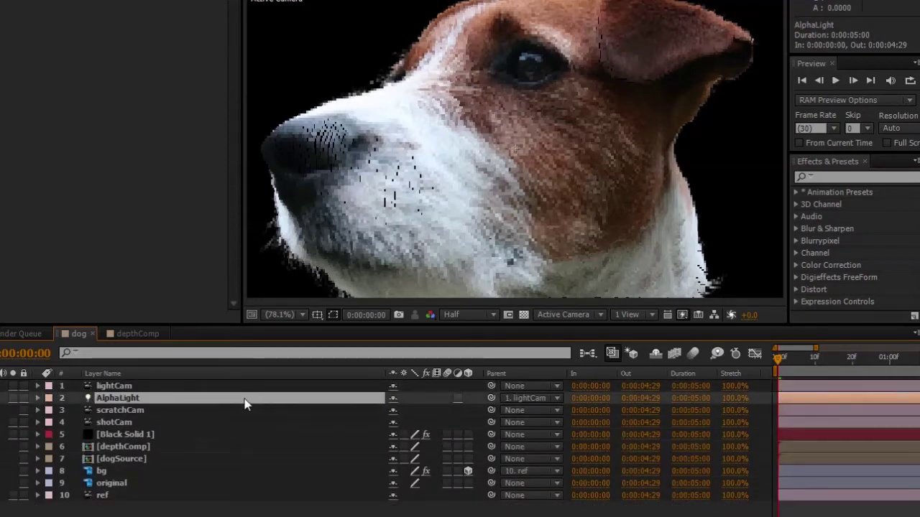
key(a)
key(a)
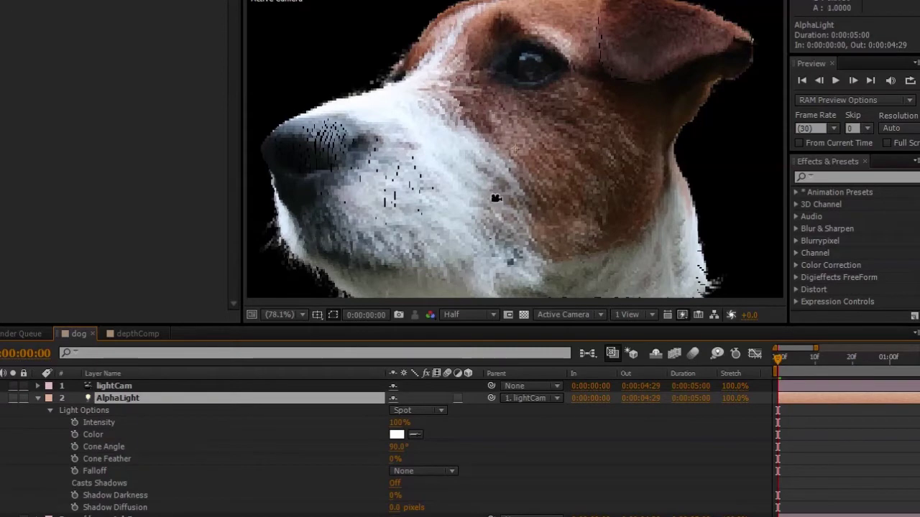
drag(489, 210, 506, 312)
click(252, 447)
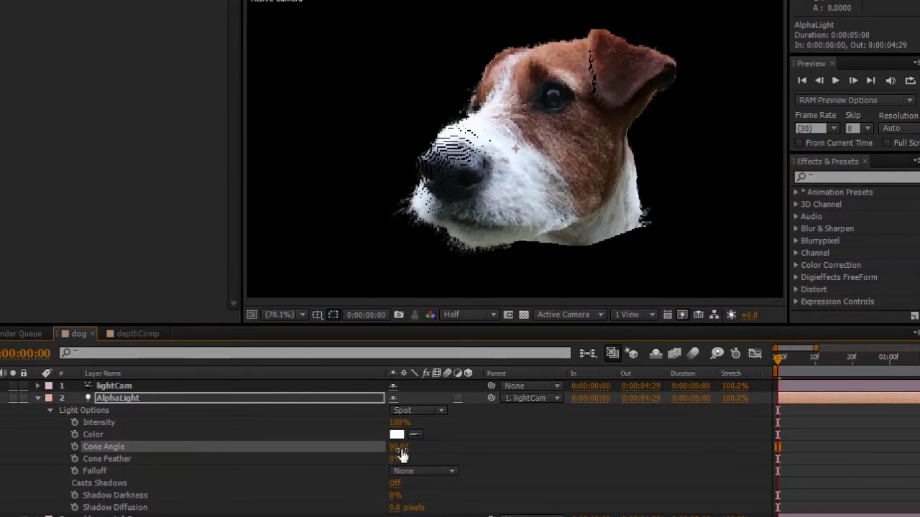
drag(541, 197, 566, 191)
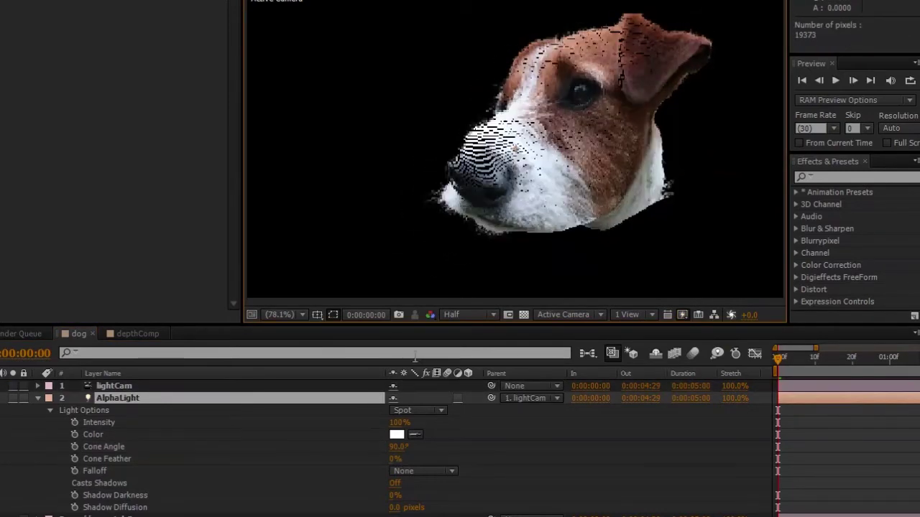
- Set AlphaLight's cone angle to 25° and cone feather to 50%, orbiting lightCam slightly further around the dog
drag(397, 446, 349, 448)
drag(518, 206, 534, 192)
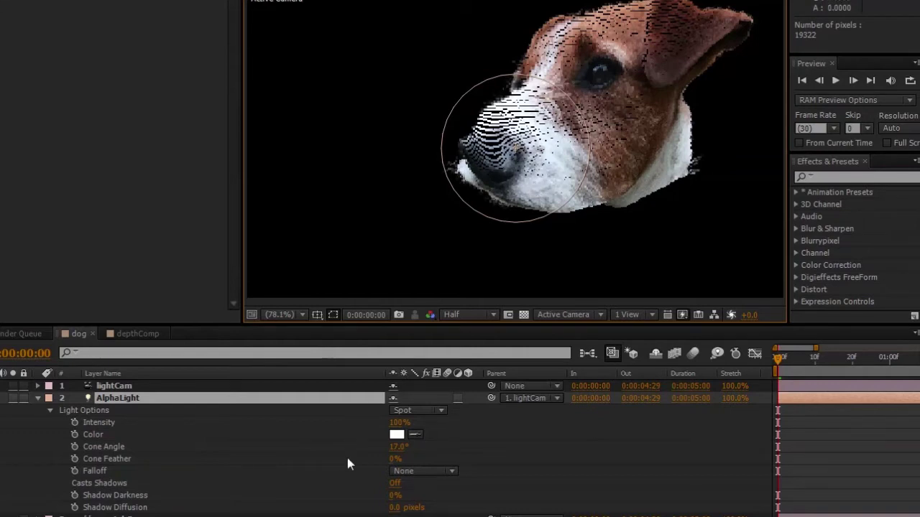
click(424, 444)
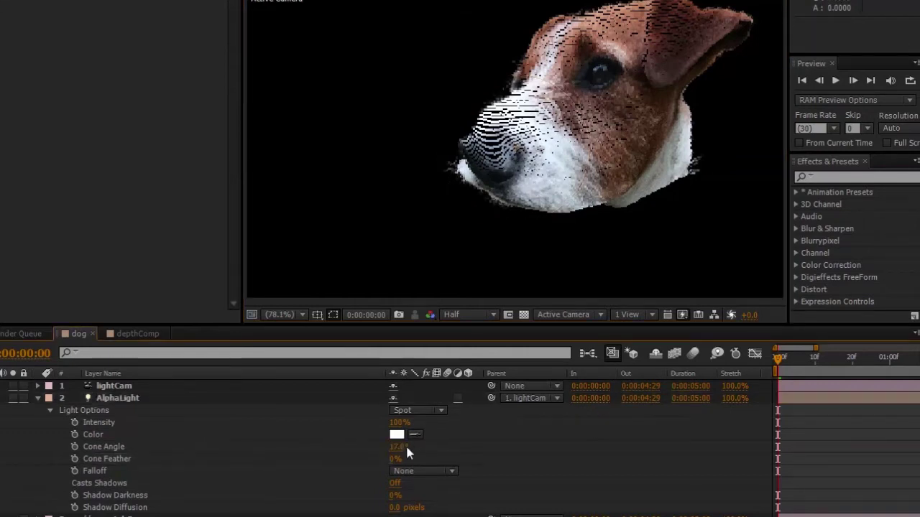
drag(407, 446, 412, 446)
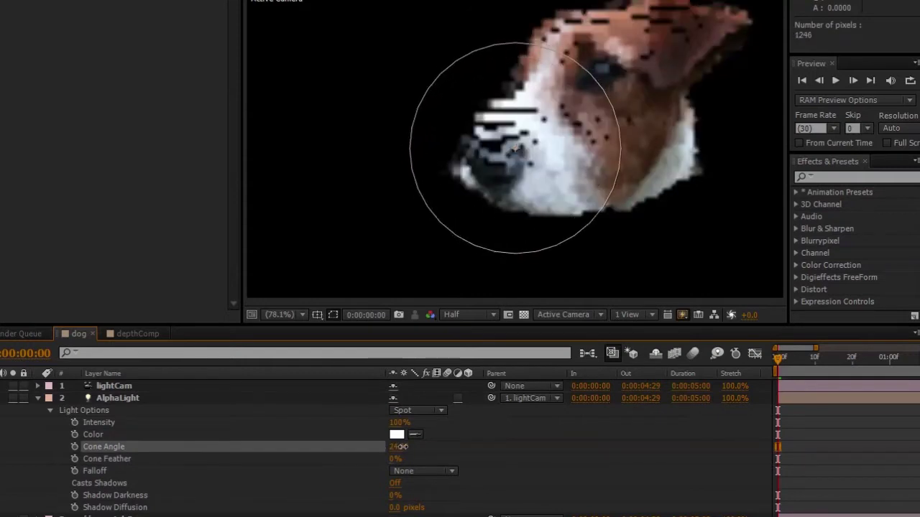
click(401, 446)
text(25)
key(Tab)
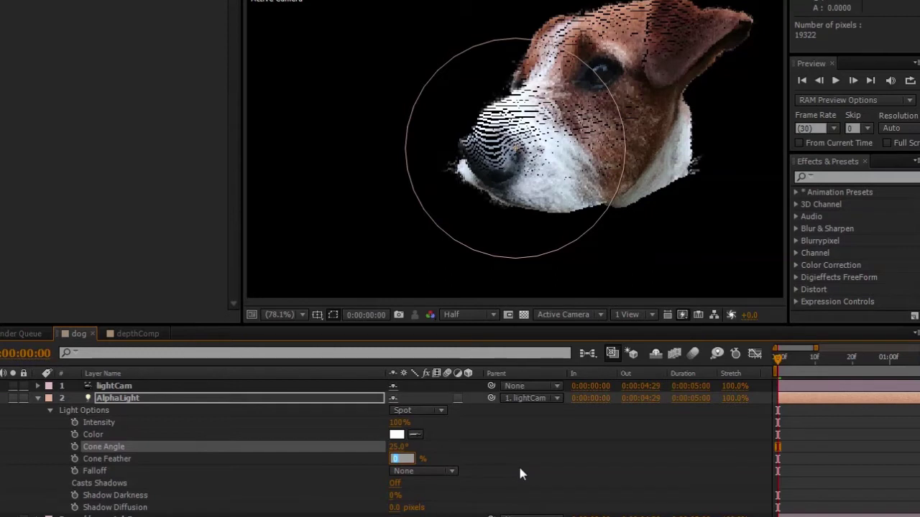
text(50)
key(Return)
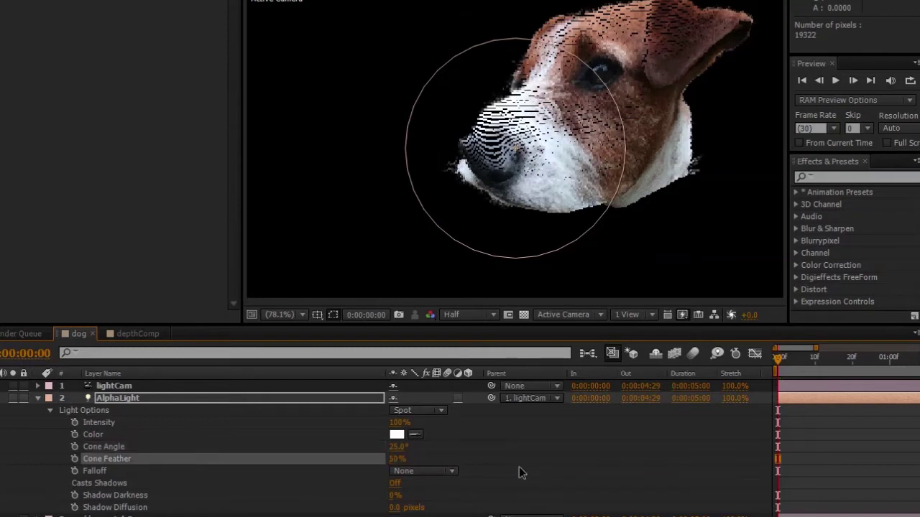
- Collapse the properties of all layers and hide lightCam so the dog is viewed through the next camera
click(519, 467)
click(221, 400)
key(ctrl+a)
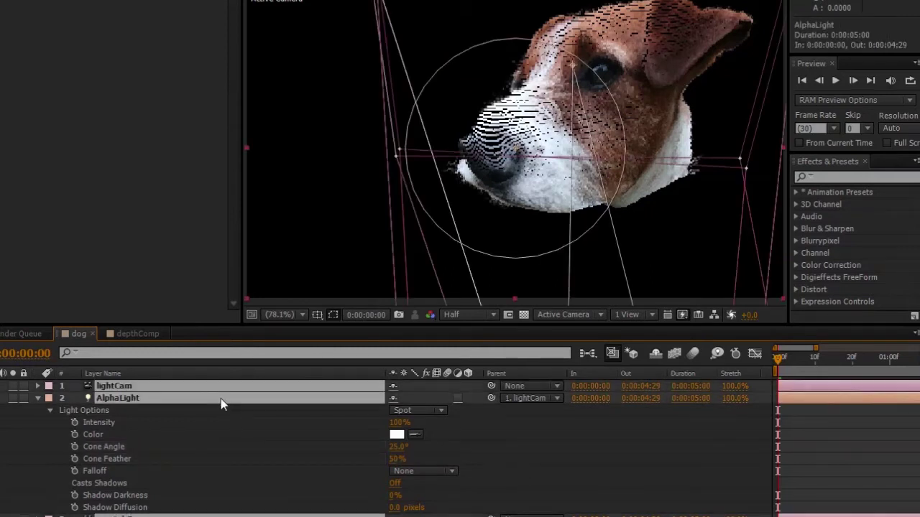
key(ctrl+grave)
click(214, 387)
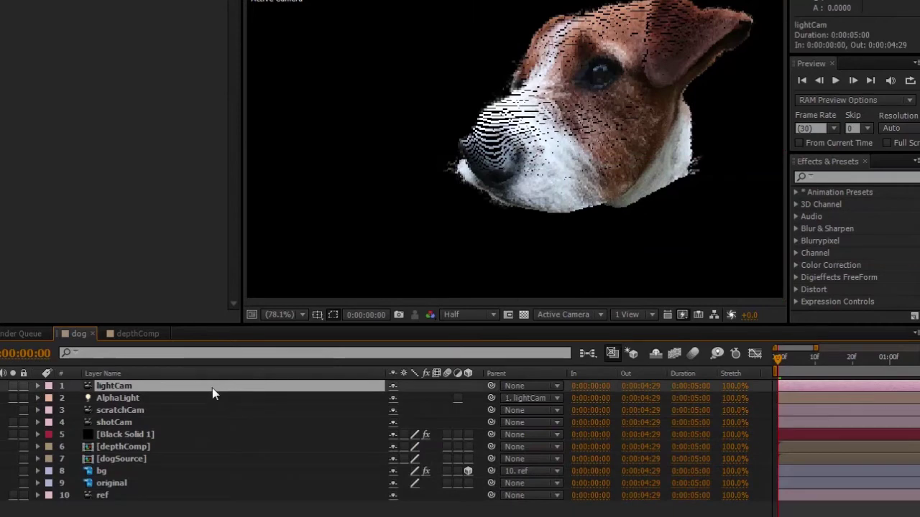
click(0, 387)
- Select scratchCam and orbit it around the dog's point cloud to a side view of the head
click(169, 413)
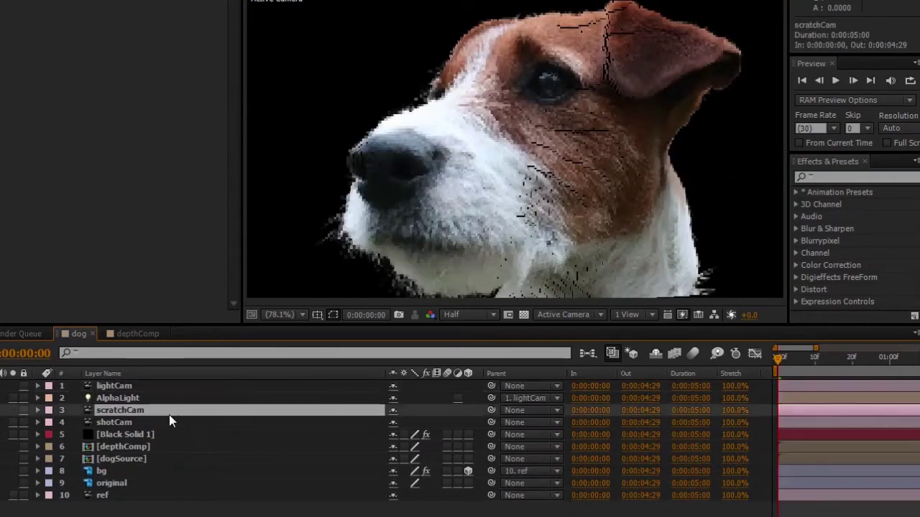
click(166, 427)
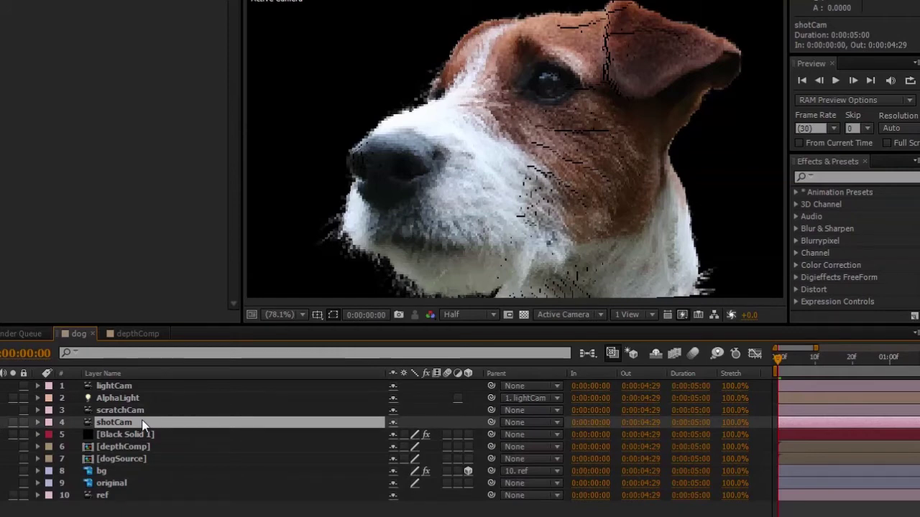
key(F2)
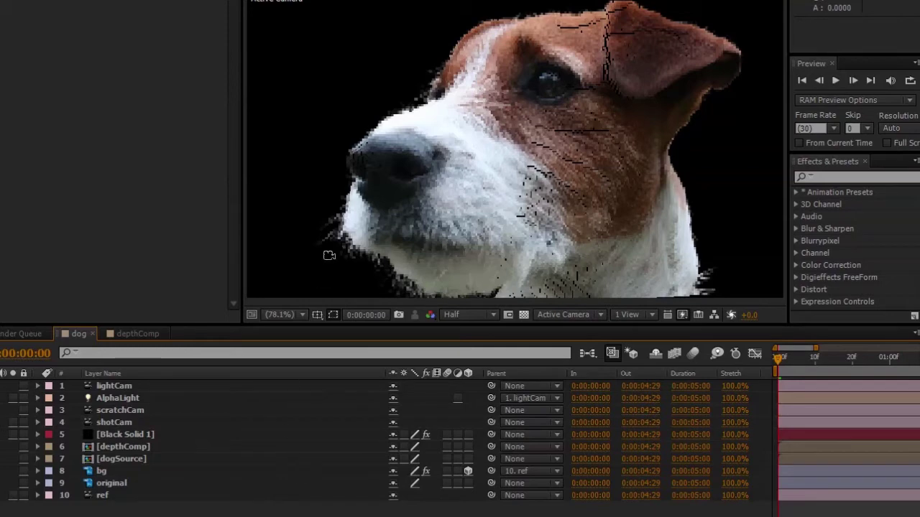
click(195, 421)
click(213, 412)
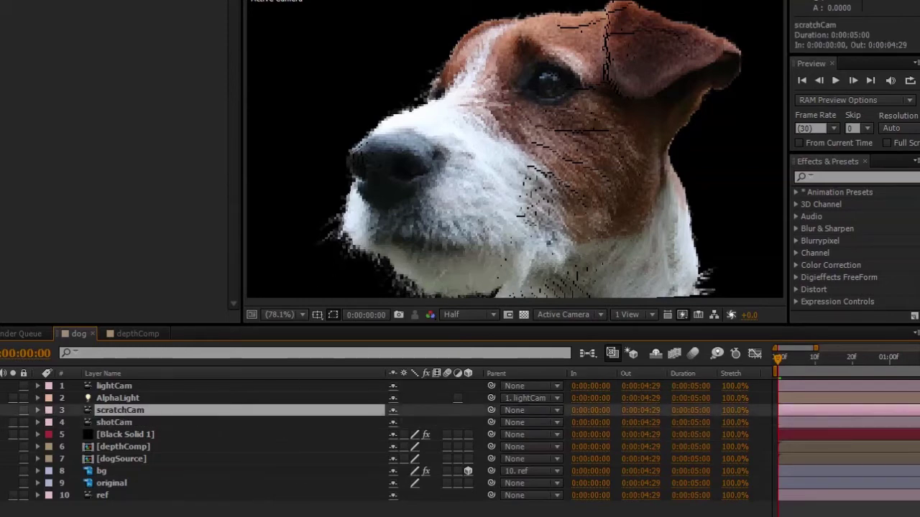
click(1, 386)
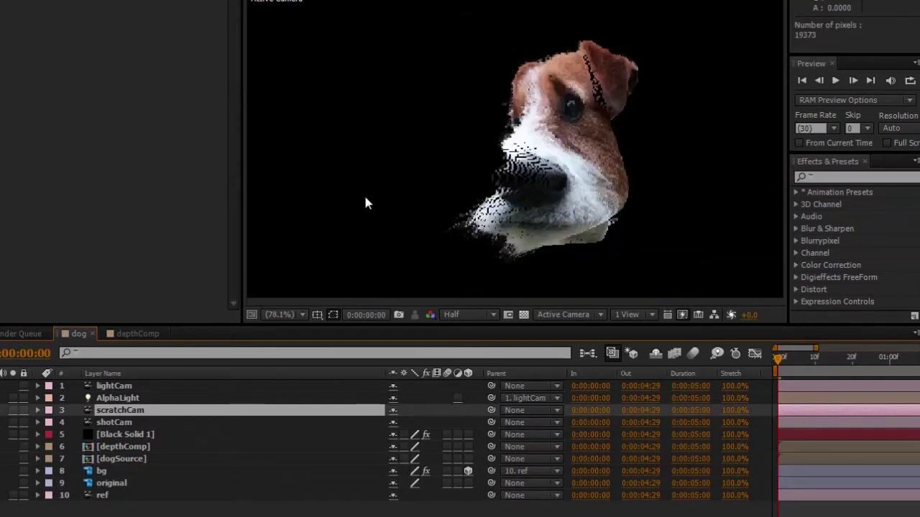
drag(479, 185, 460, 202)
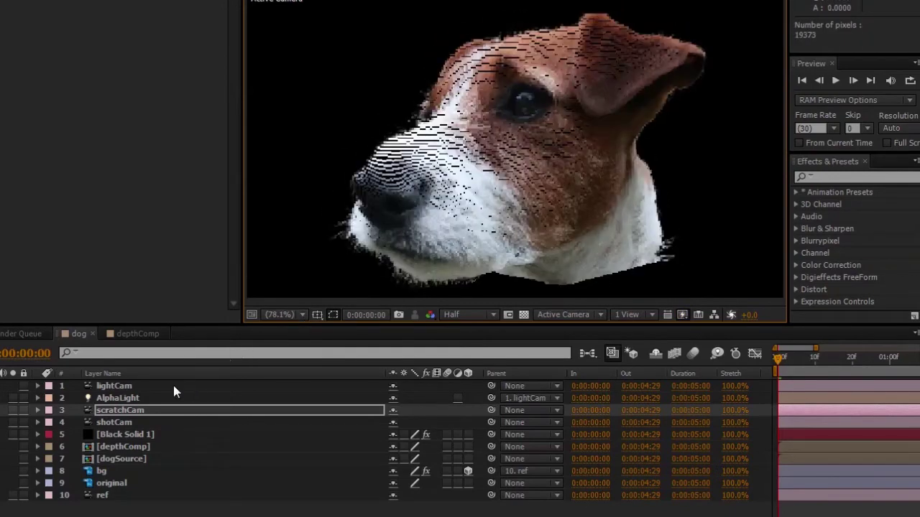
- Enable Relight Alpha in the Pixel Cloud effect on Black Solid 1 and display the composition's alpha channel
click(152, 436)
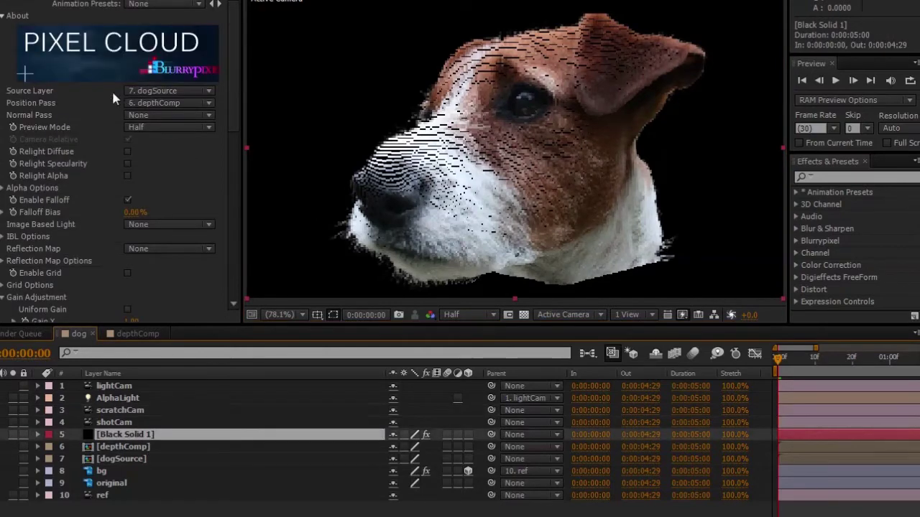
click(127, 175)
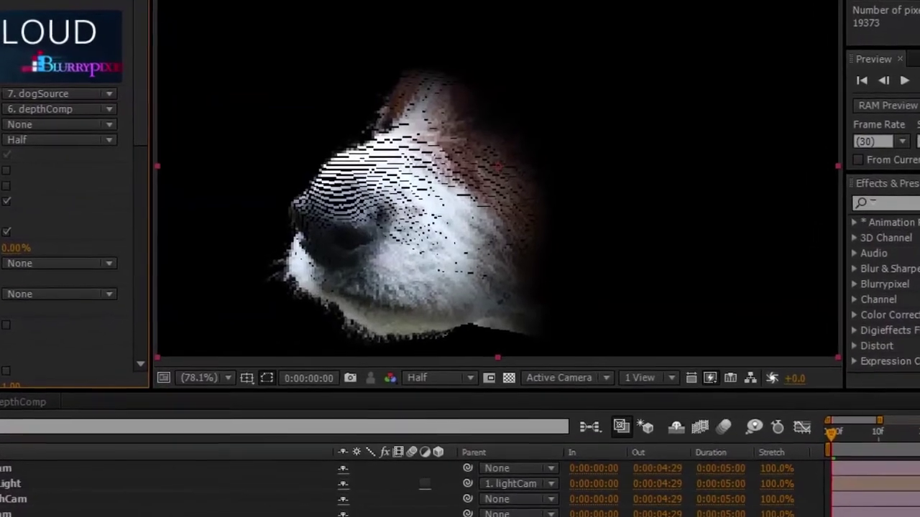
click(395, 369)
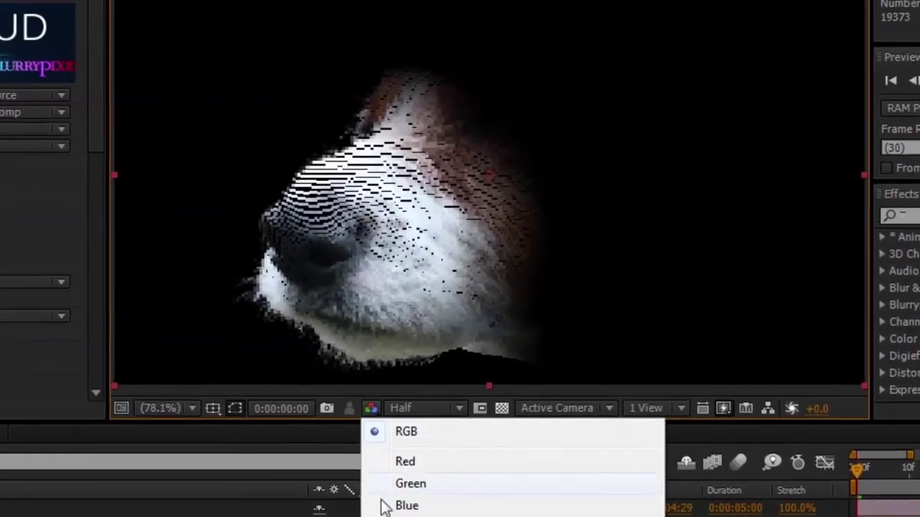
click(414, 514)
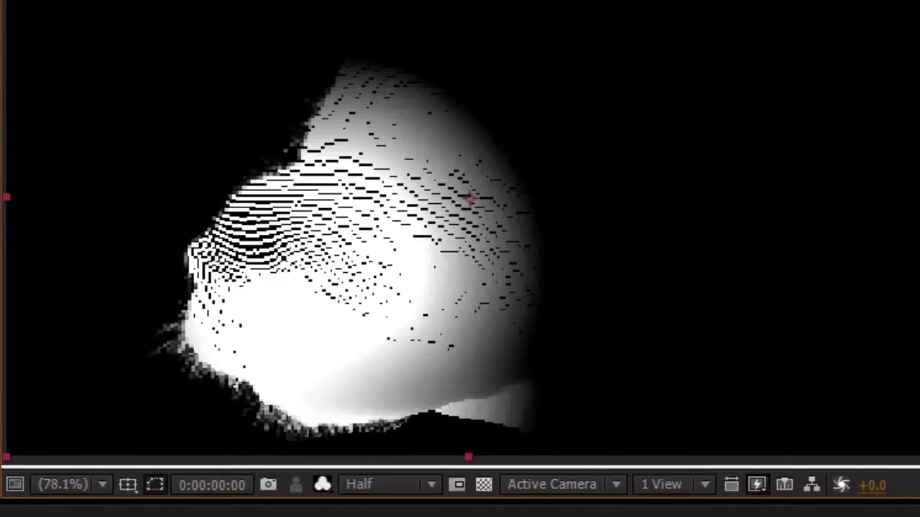
key(ctrl+shift+a)
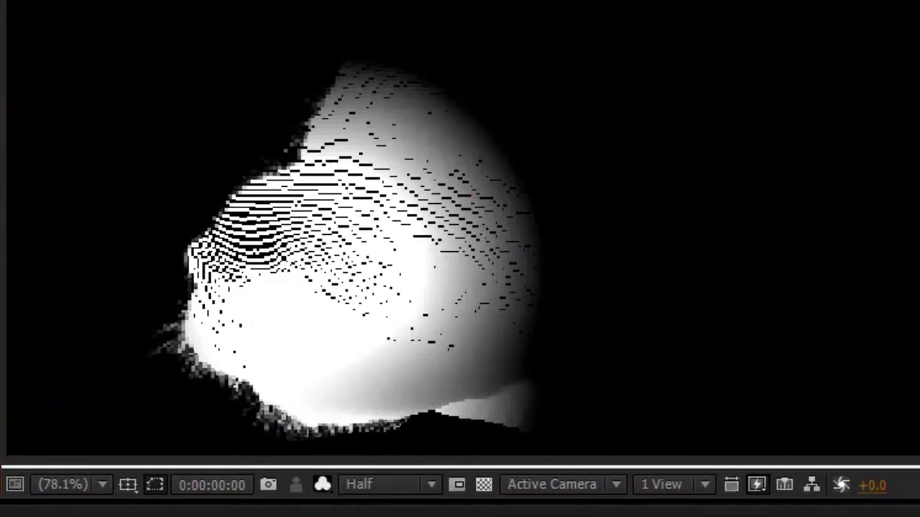
- Reveal AlphaLight's light options and set its cone angle to 28° and cone feather to 72%
click(468, 199)
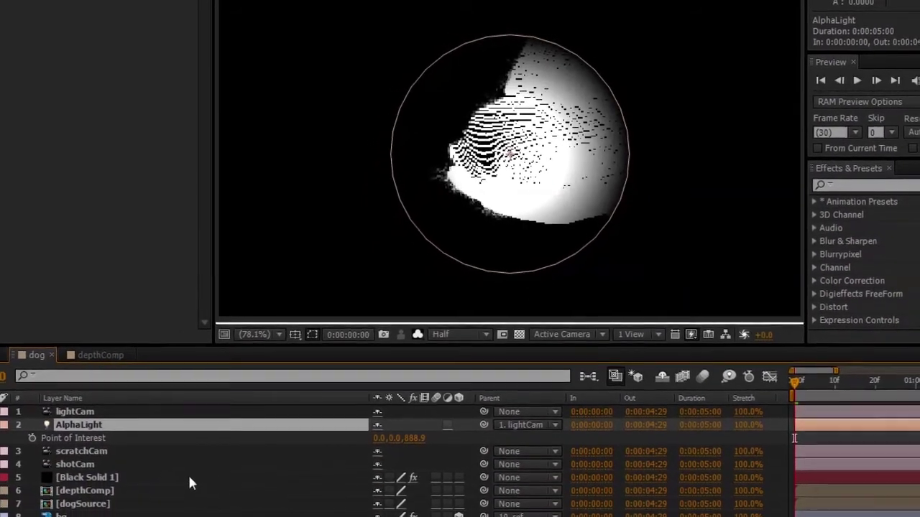
key(a)
key(a)
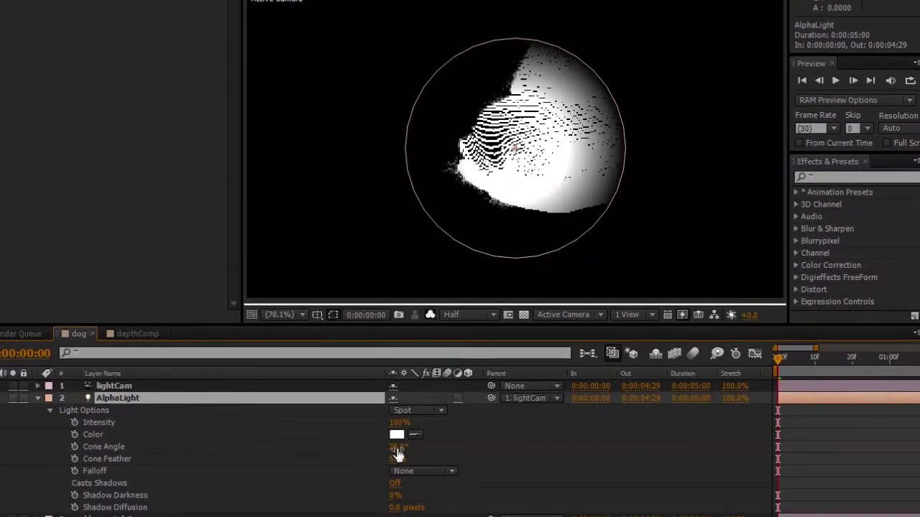
mouse_move(397, 448)
mouse_down()
mouse_move(411, 447)
mouse_move(392, 449)
mouse_move(413, 457)
mouse_move(399, 458)
mouse_up()
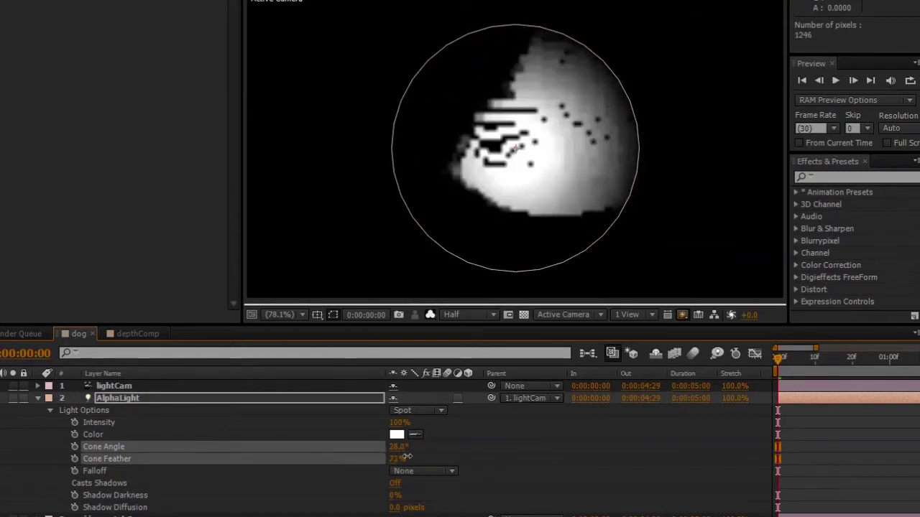
- Try the Smooth falloff on AlphaLight
click(318, 473)
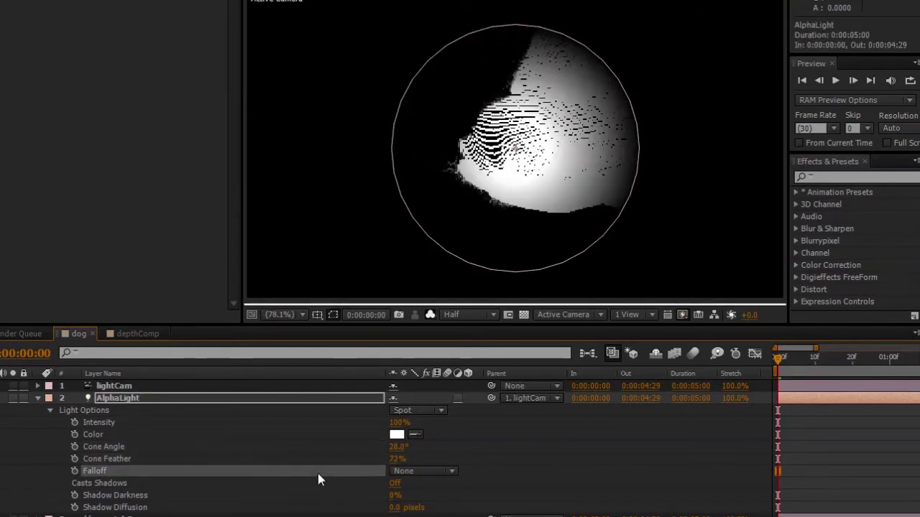
click(427, 474)
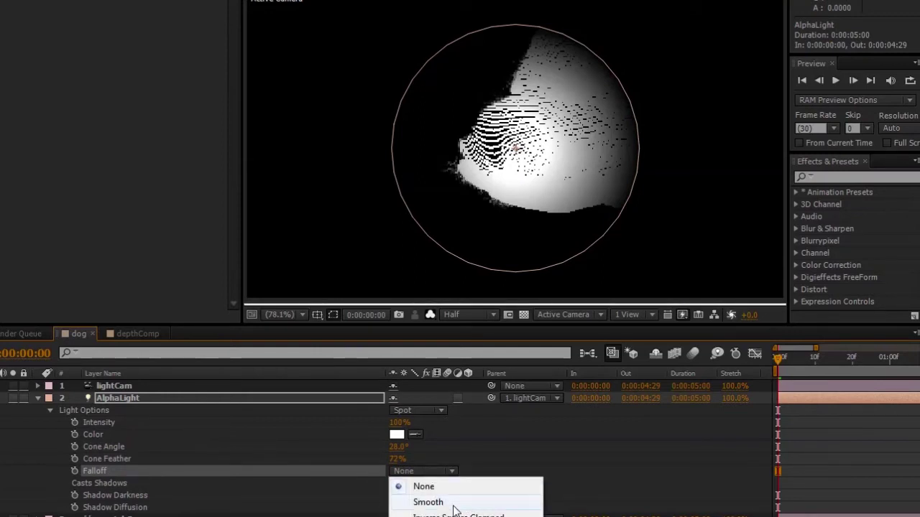
click(296, 470)
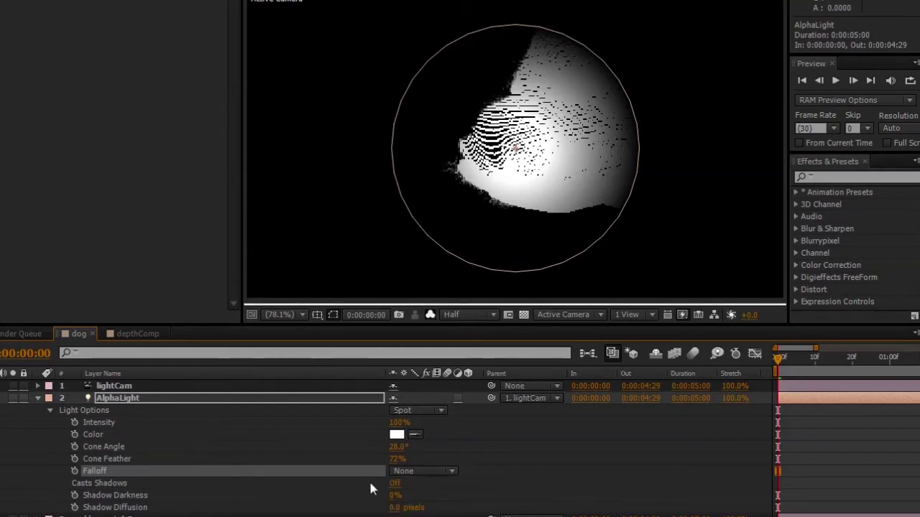
click(410, 471)
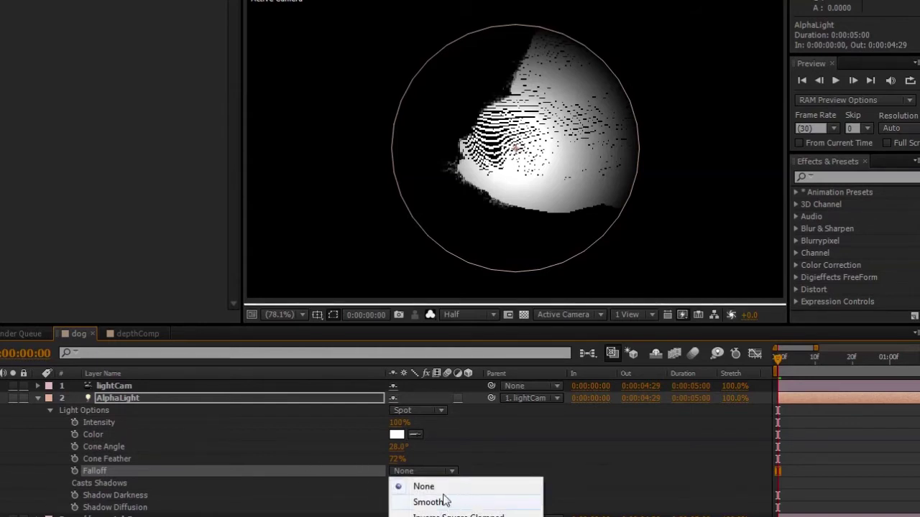
click(385, 472)
click(384, 461)
click(346, 471)
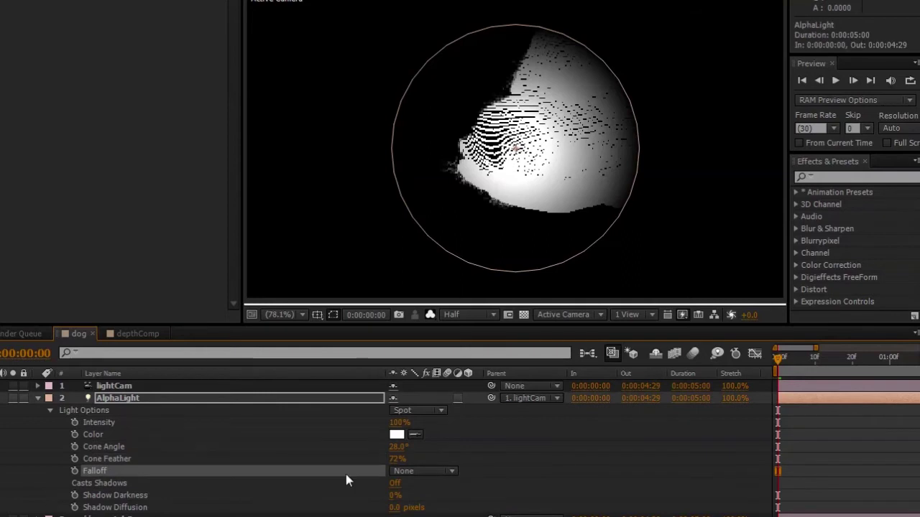
click(443, 473)
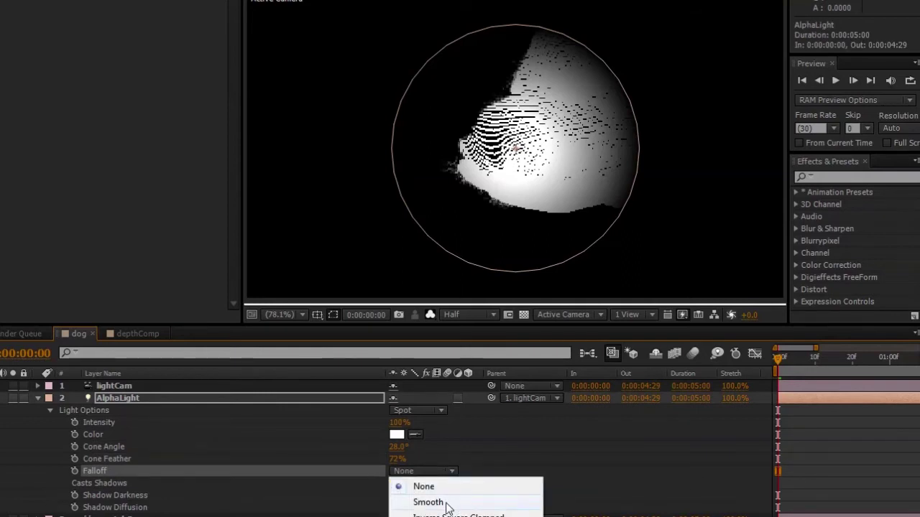
click(446, 503)
- Try Inverse Square Clamped falloff with a small radius on AlphaLight and return it to Smooth with a radius of 0
click(431, 473)
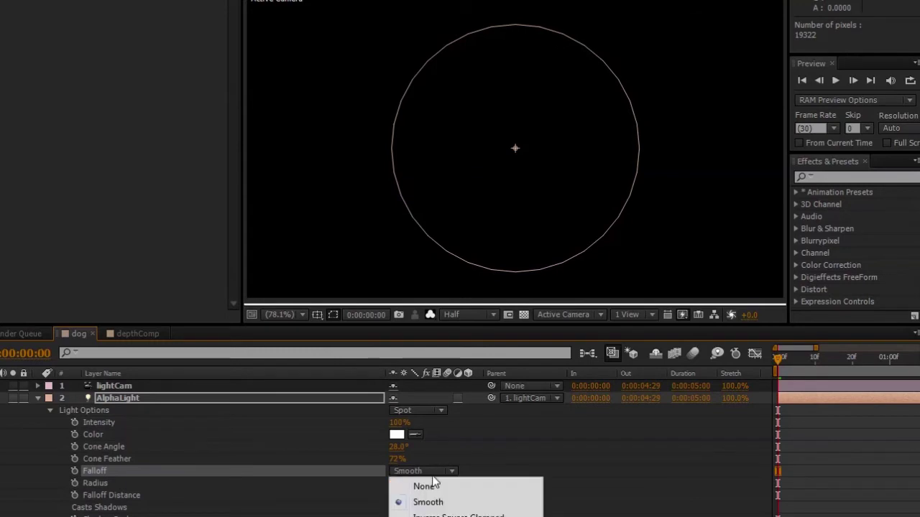
click(439, 514)
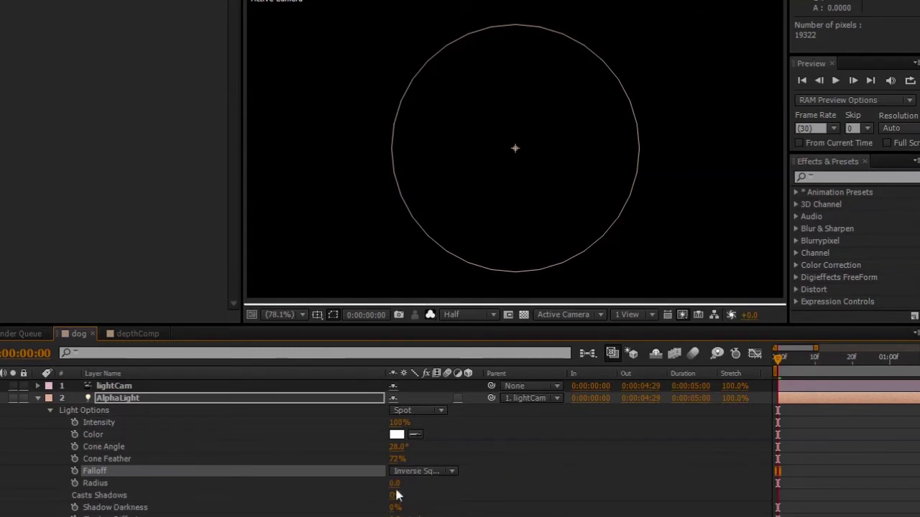
drag(394, 485, 399, 486)
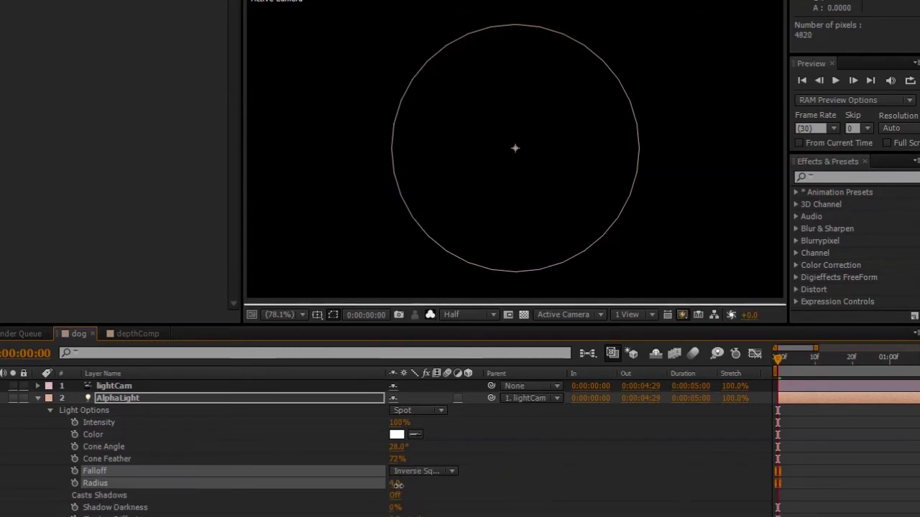
drag(340, 491, 394, 498)
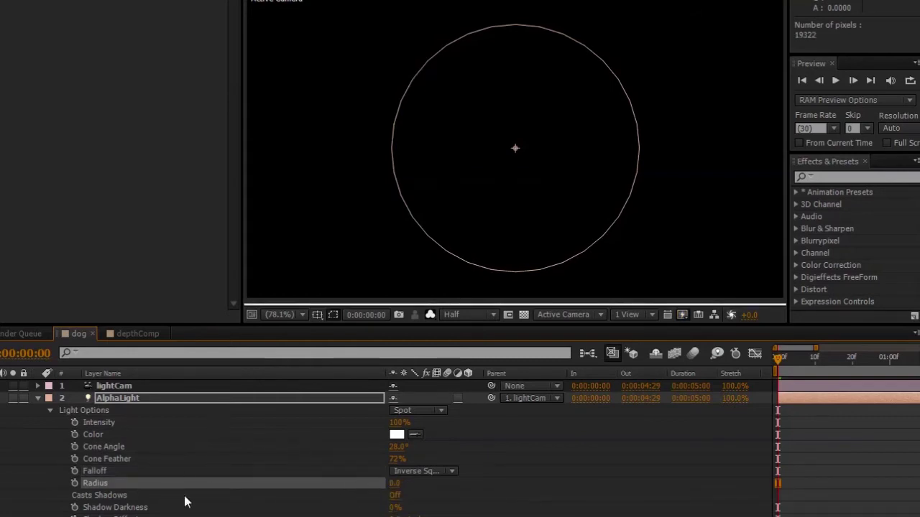
click(423, 471)
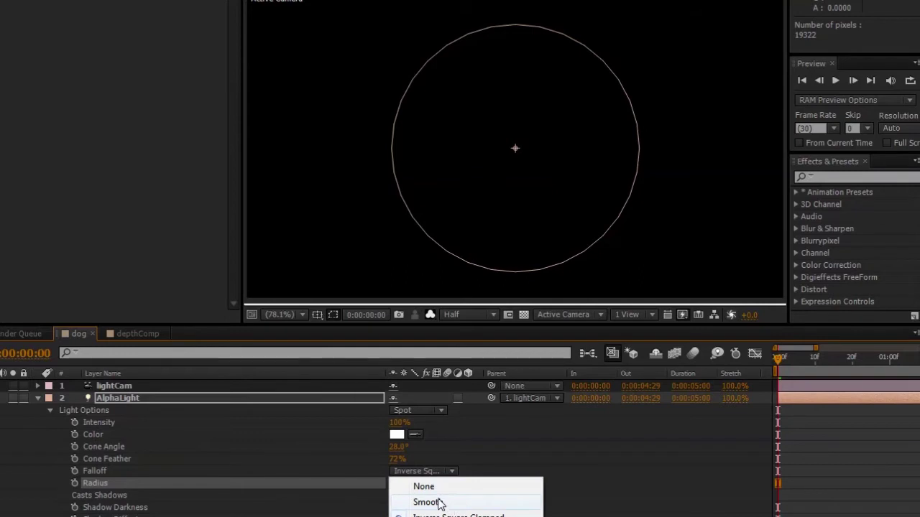
click(388, 498)
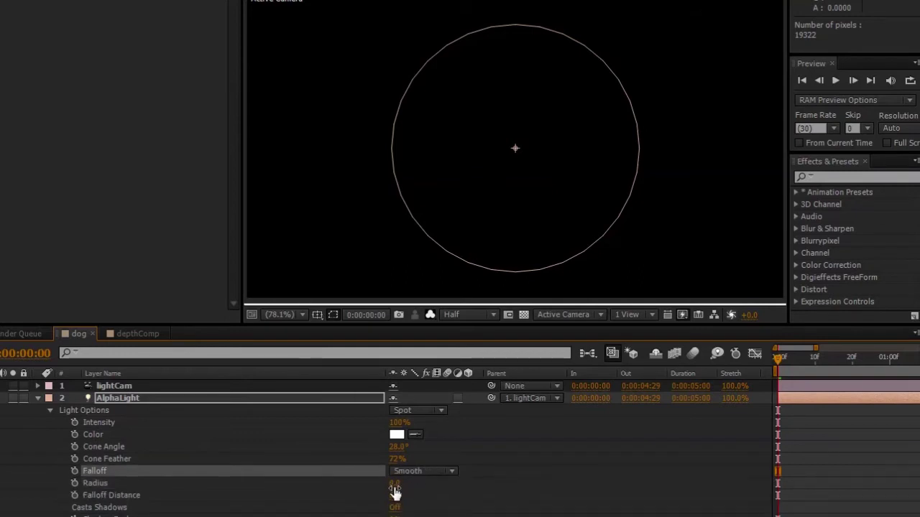
- Switch AlphaLight's falloff to Inverse Square Clamped and raise its radius to 1079
click(413, 470)
click(432, 515)
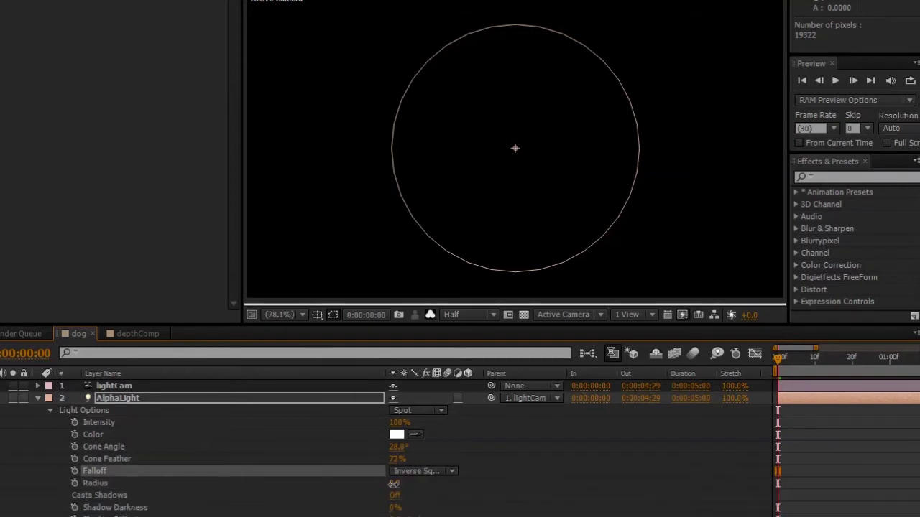
drag(426, 483, 423, 490)
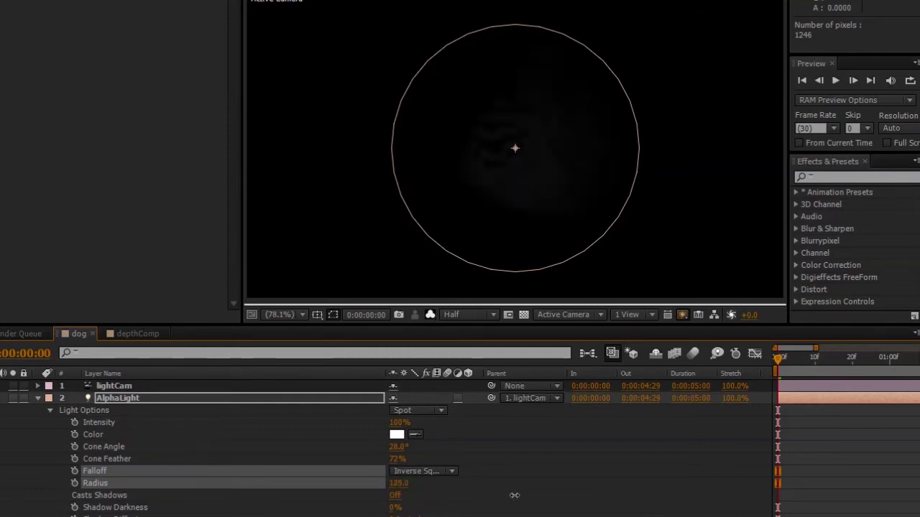
drag(514, 496, 830, 505)
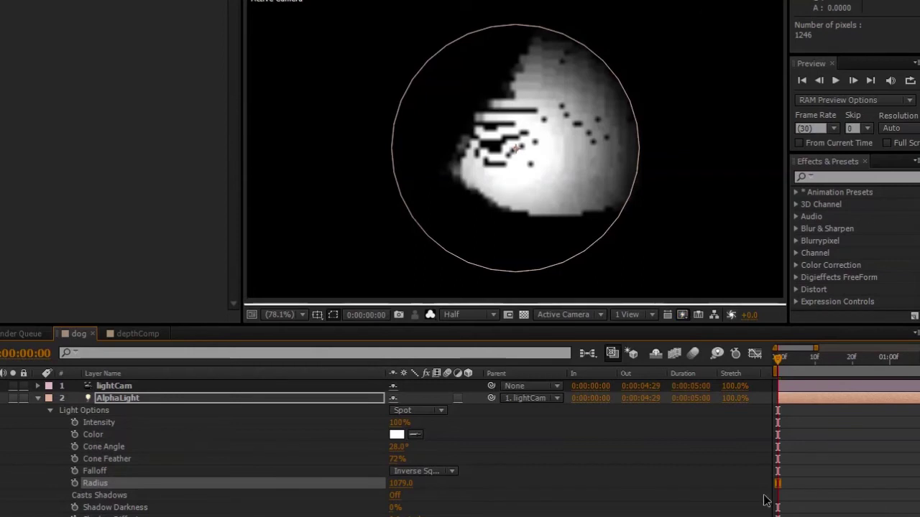
- Set AlphaLight's falloff to Smooth with a radius of 906 and a falloff distance of 57
click(423, 471)
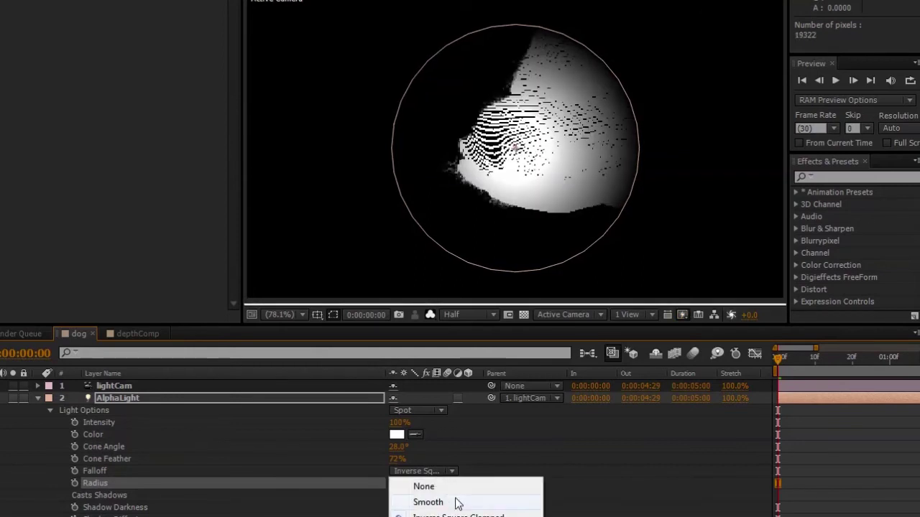
click(457, 503)
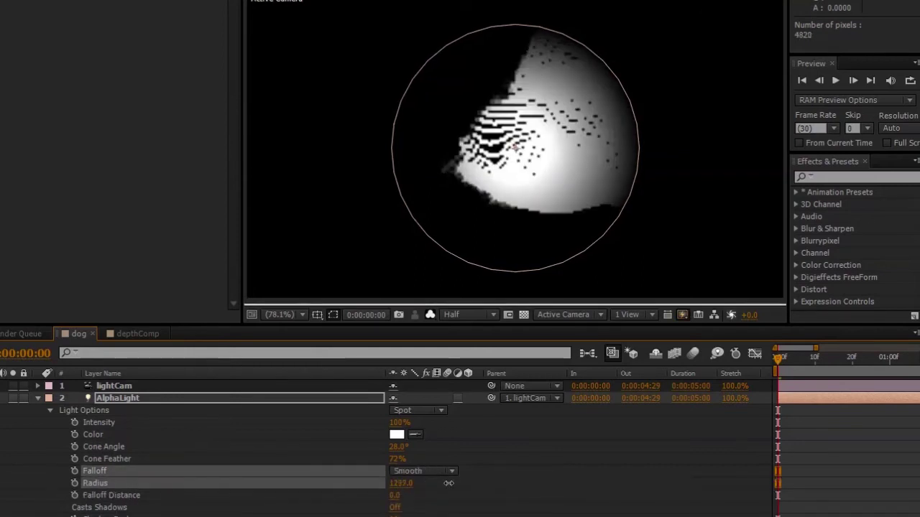
drag(448, 483, 29, 459)
drag(155, 485, 408, 493)
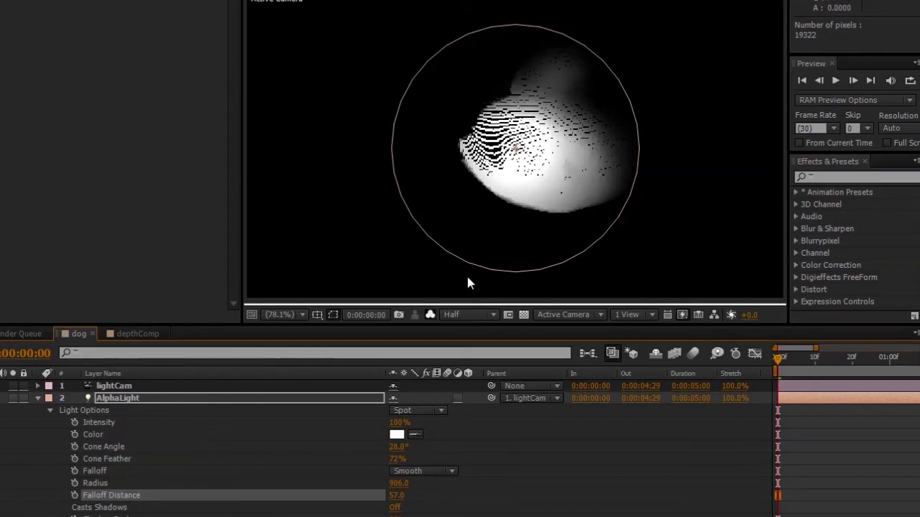
click(300, 400)
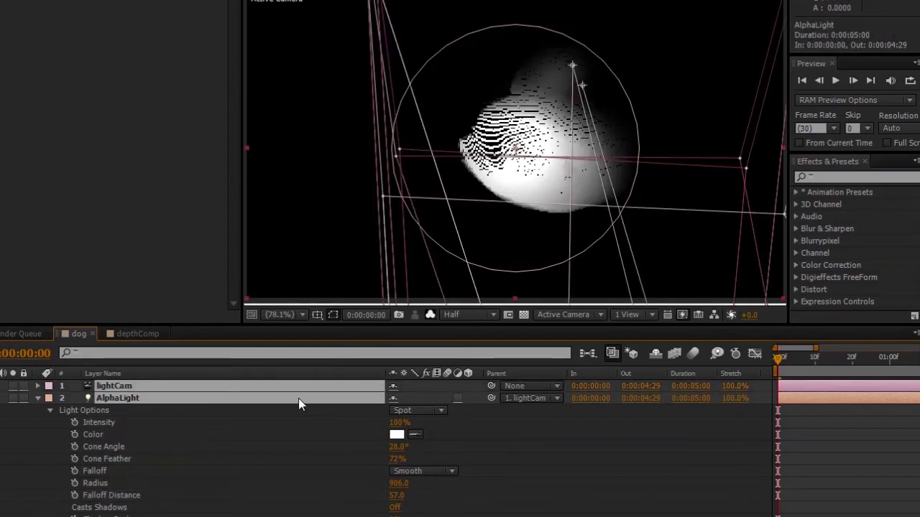
- Collapse the expanded layer properties and duplicate the AlphaLight layer
key(ctrl+a)
key(u)
key(ctrl+shift+a)
click(272, 401)
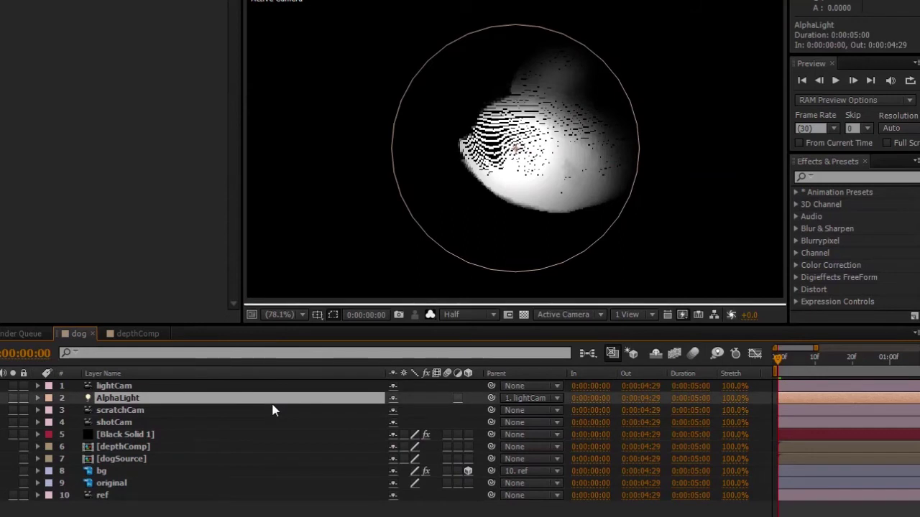
click(263, 423)
click(257, 403)
key(ctrl+d)
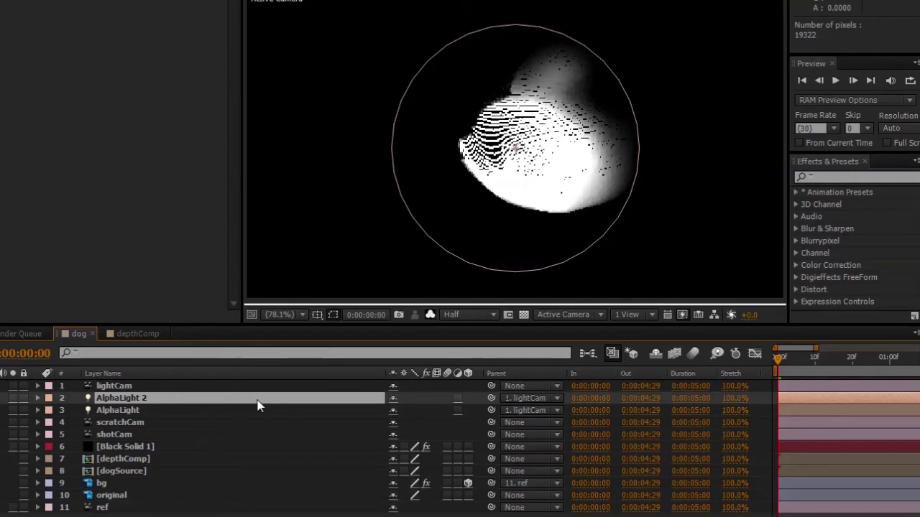
- Try a cone angle of 16.6° and an intensity of -100% on AlphaLight 2, and delete that duplicate light
click(259, 407)
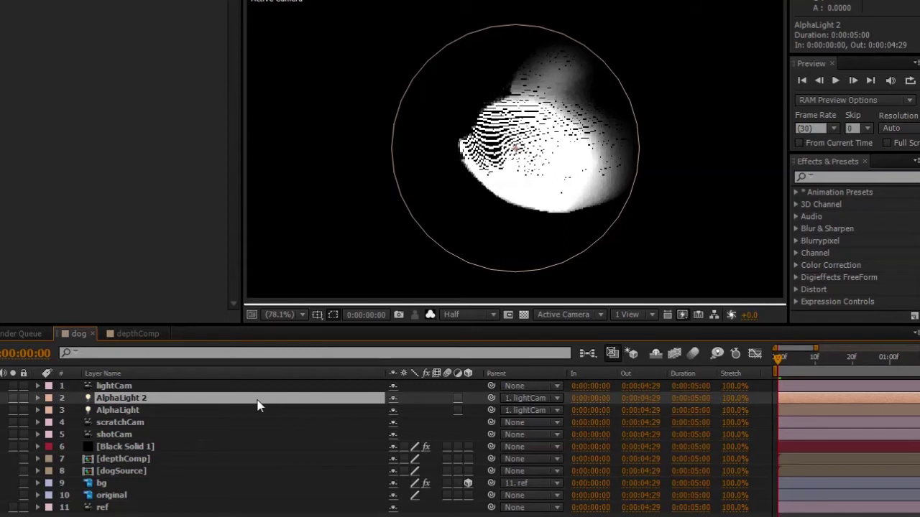
key(a)
key(a)
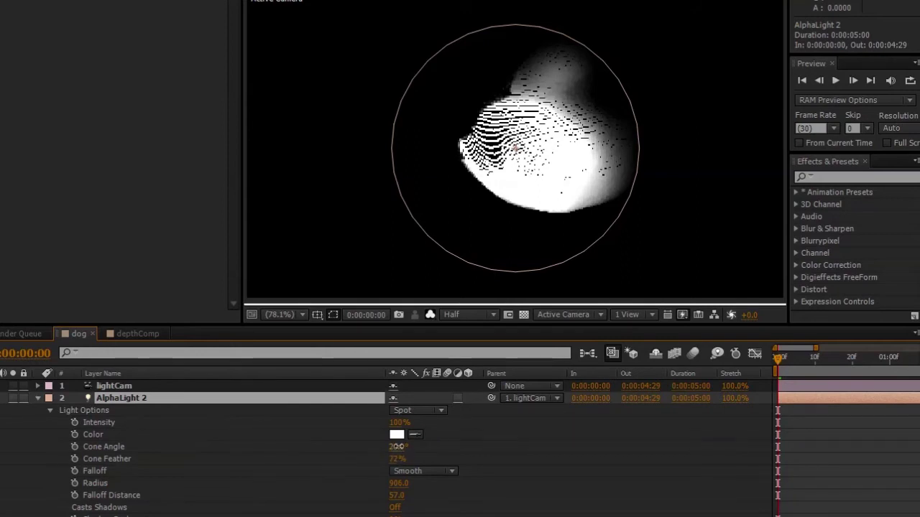
drag(398, 447, 338, 467)
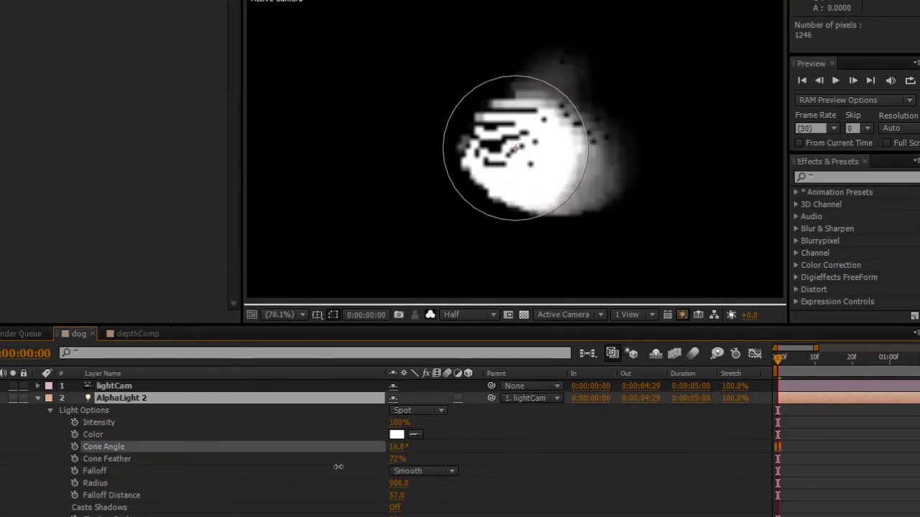
click(399, 422)
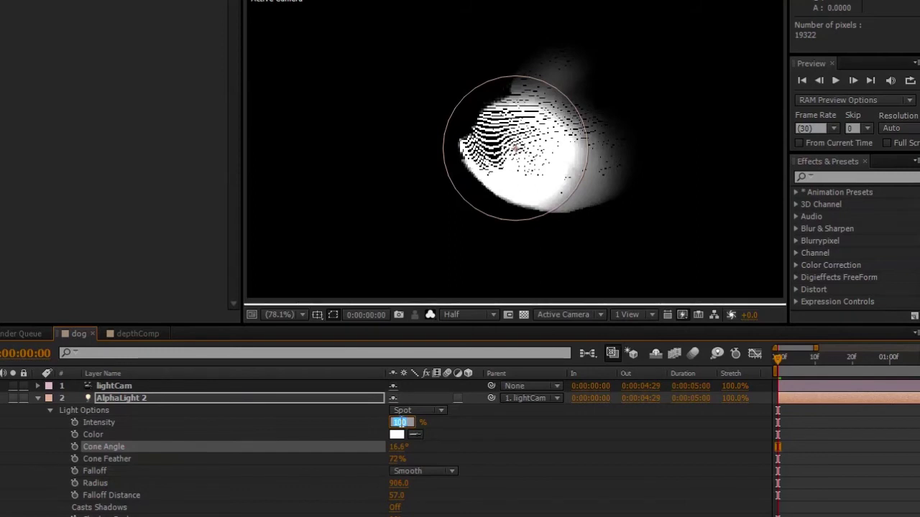
text(-100)
key(Return)
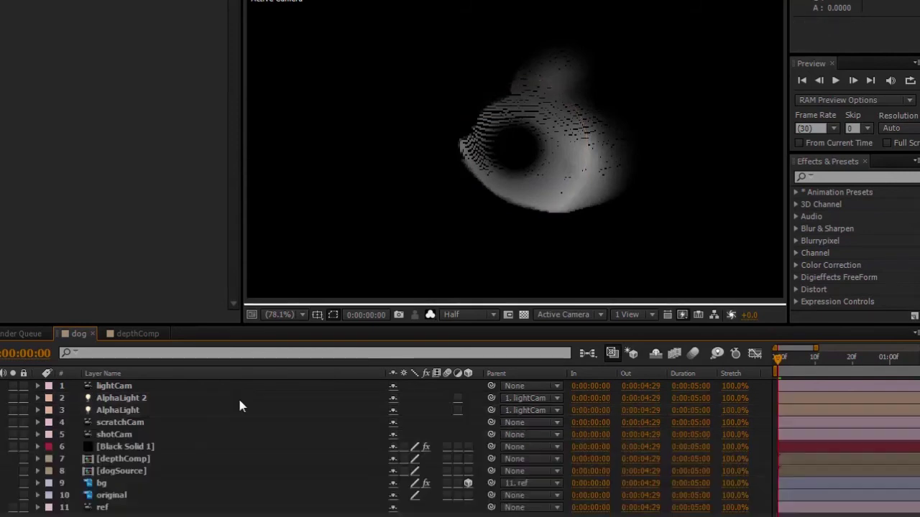
click(240, 402)
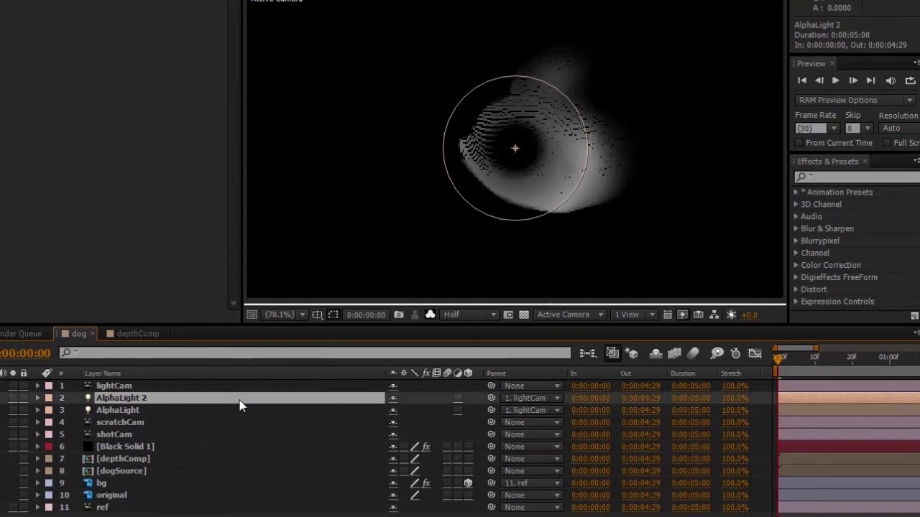
key(Delete)
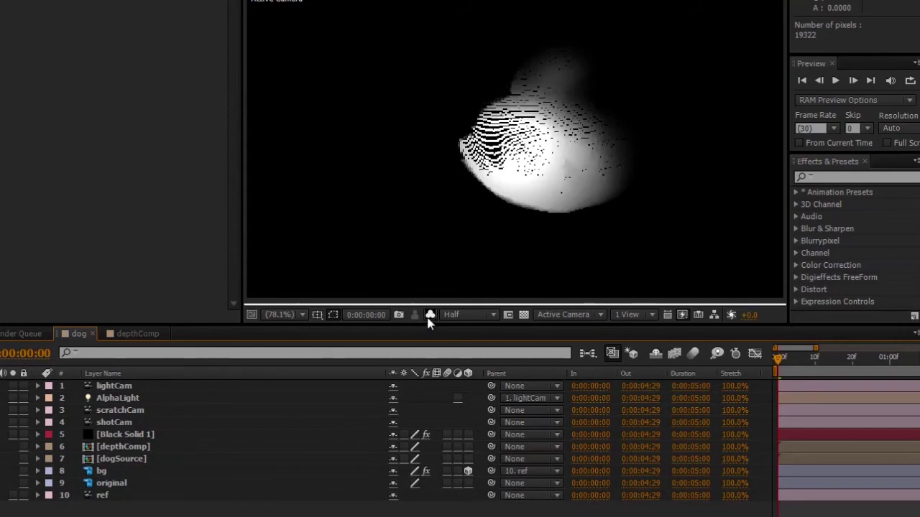
- Switch the viewer from the alpha channel to RGB and enable Composite Alpha in Pixel Cloud's Alpha Options
click(430, 316)
click(473, 338)
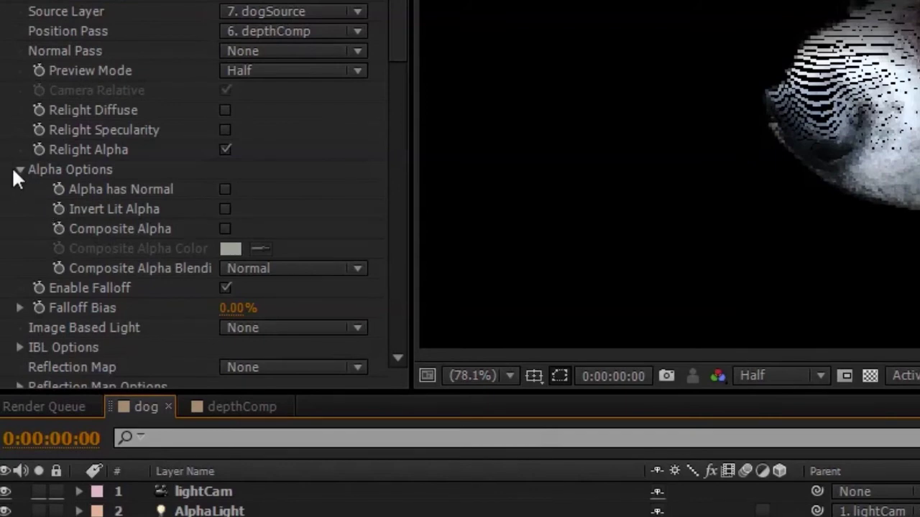
click(17, 170)
click(18, 170)
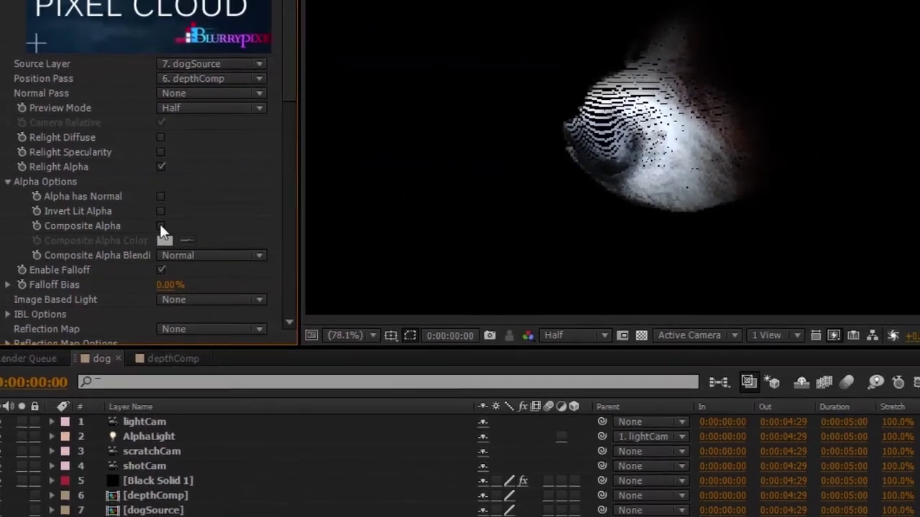
click(150, 226)
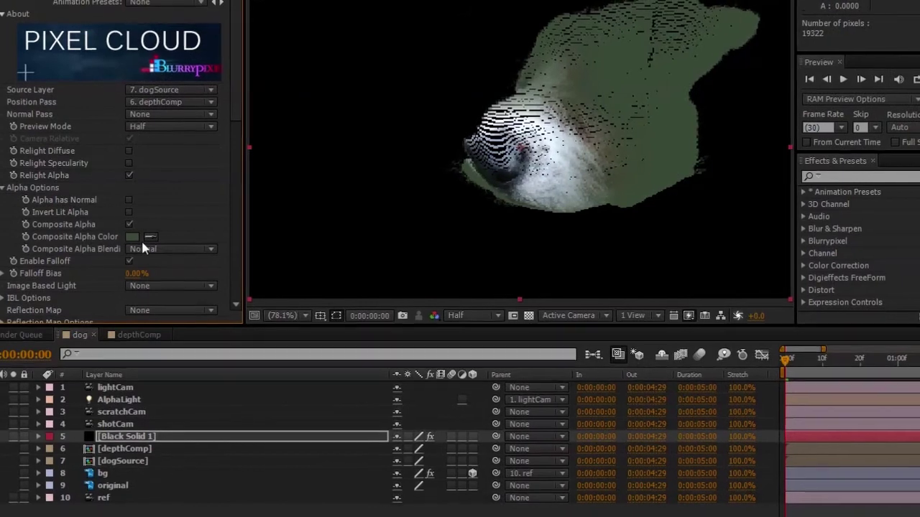
- Set the Composite Alpha Color to the very dark green 181F19
click(136, 237)
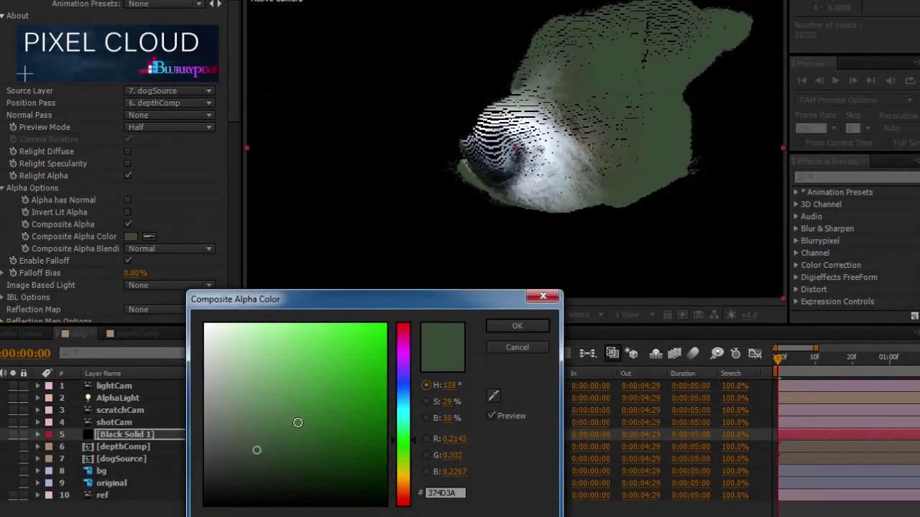
click(266, 440)
drag(266, 439, 243, 483)
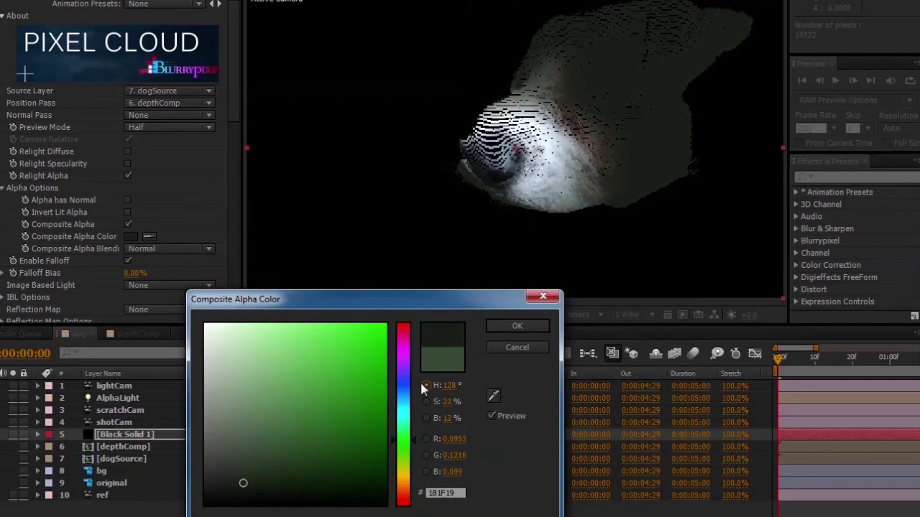
click(518, 327)
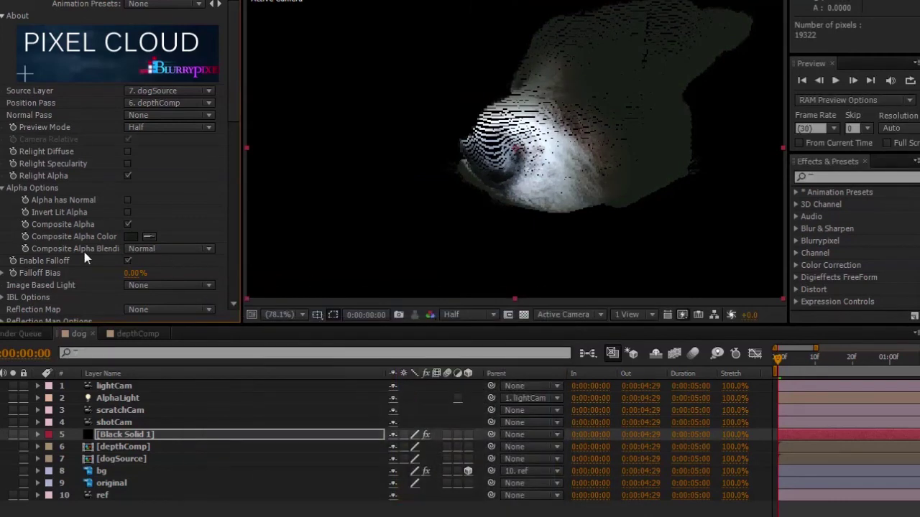
- Review the available Composite Alpha blending modes and keep Normal
click(159, 250)
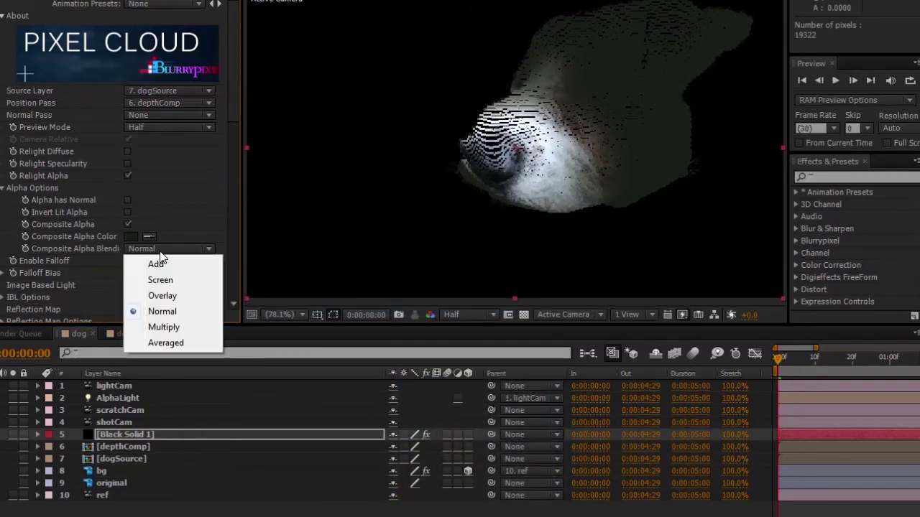
click(82, 252)
click(140, 249)
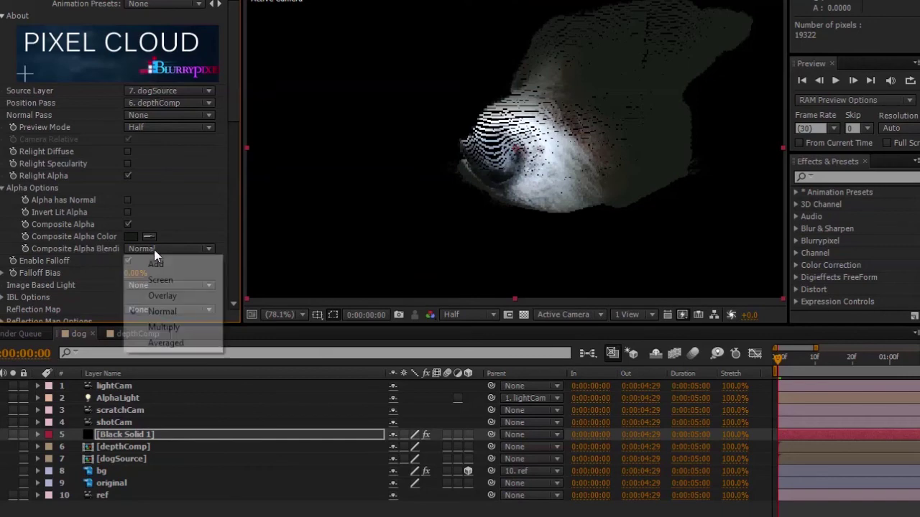
click(183, 315)
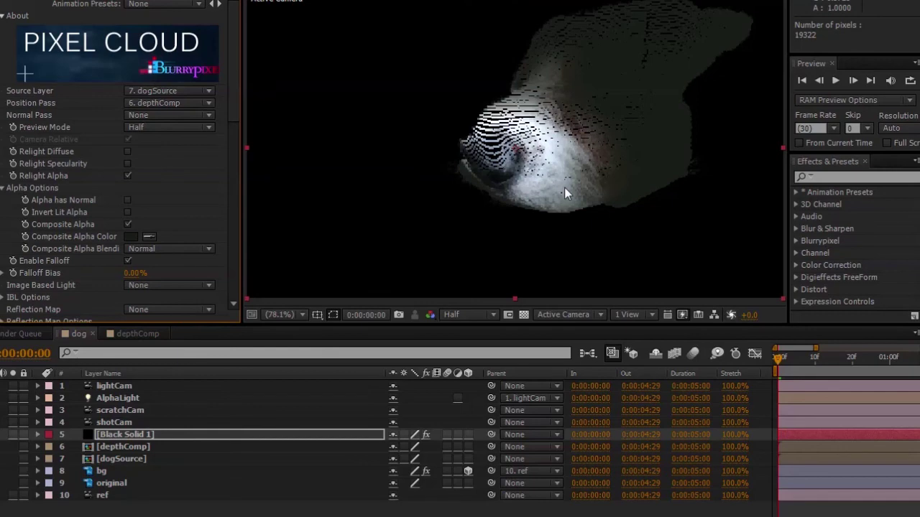
- Orbit lightCam around the dog's muzzle to re-aim AlphaLight, and hide lightCam to view the cloud through the other camera
click(108, 399)
click(1, 386)
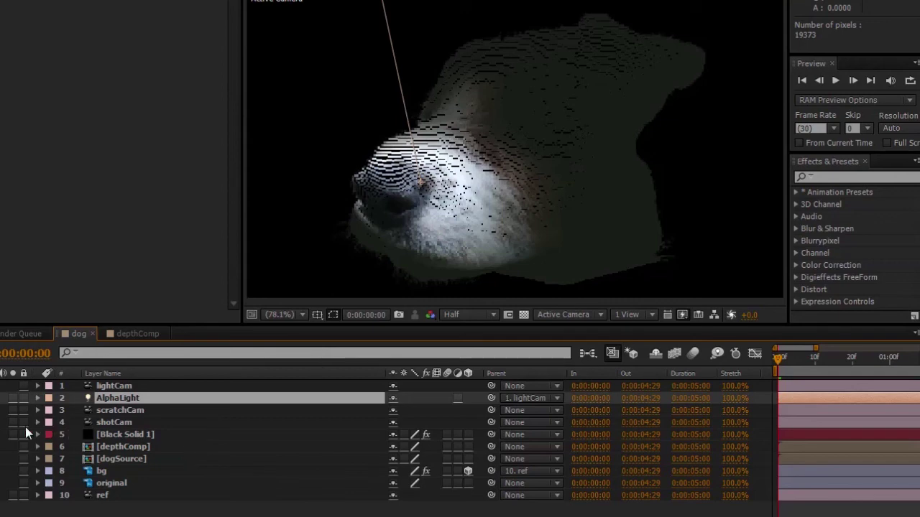
click(2, 386)
key(c)
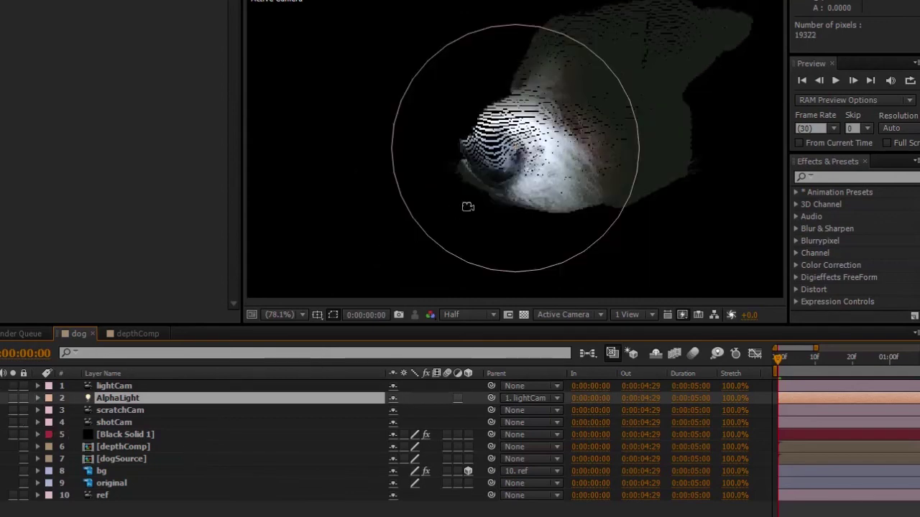
drag(468, 207, 529, 195)
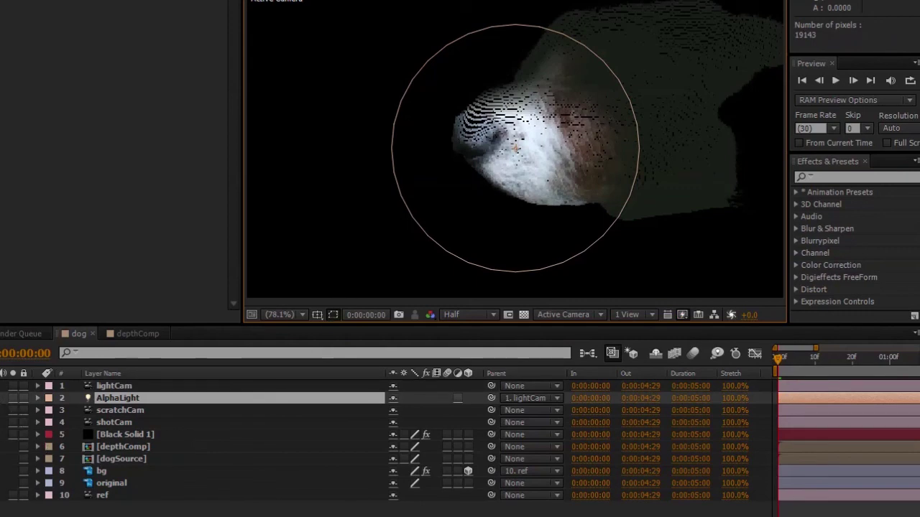
click(1, 386)
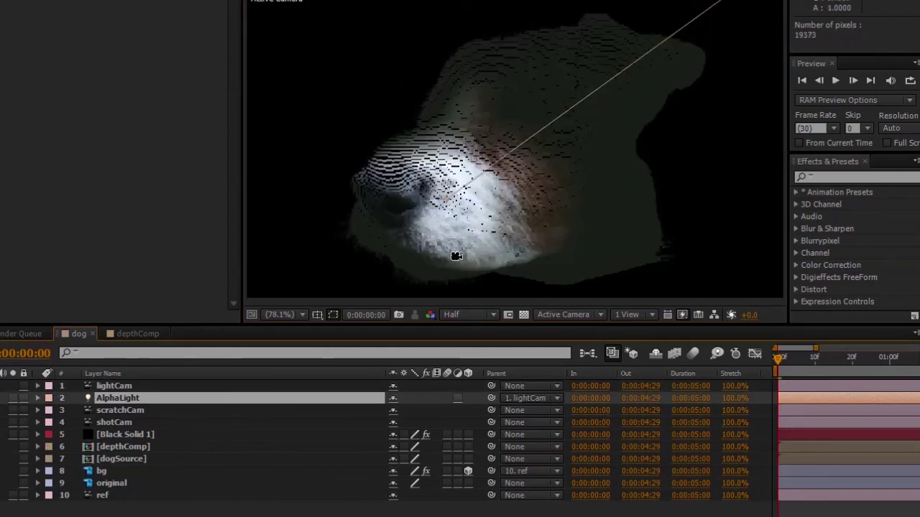